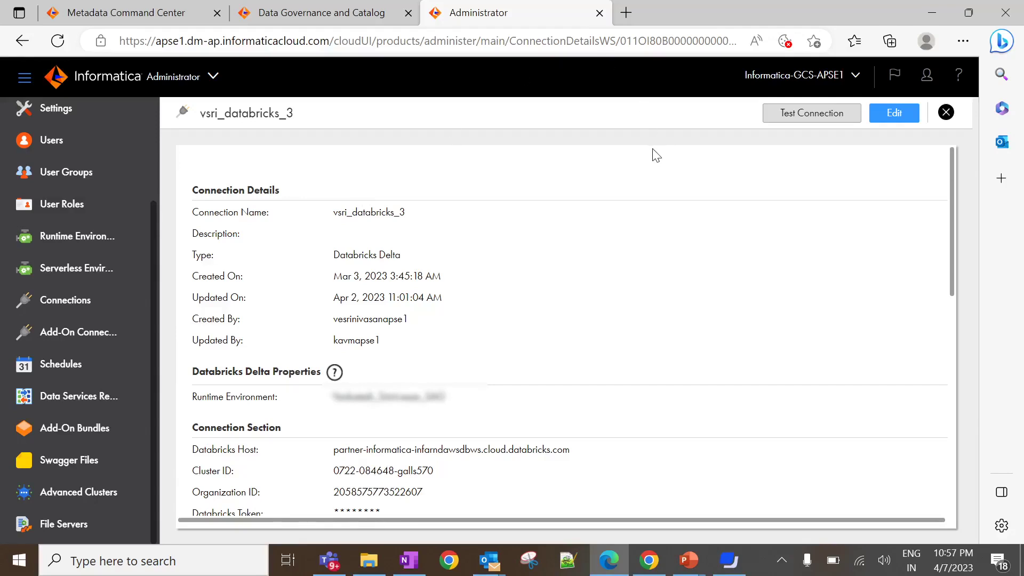
- Test the vsri_databricks_3 connection and confirm it reports success
{"action": "left_click", "coordinate": [809, 115]}
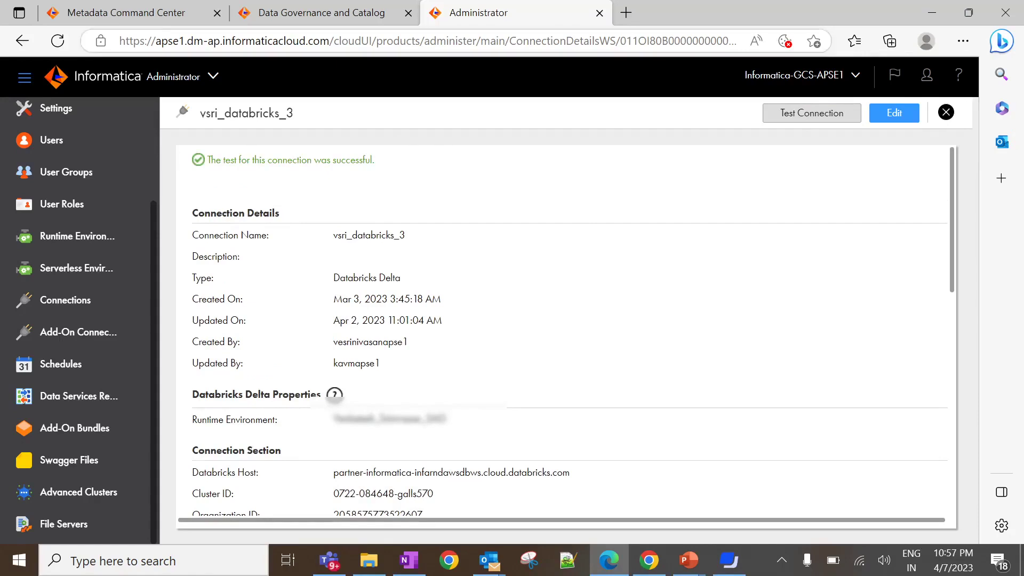
- Create a new Databricks catalog source named Databricks_Demo in Metadata Command Center
{"action": "left_click", "coordinate": [159, 15]}
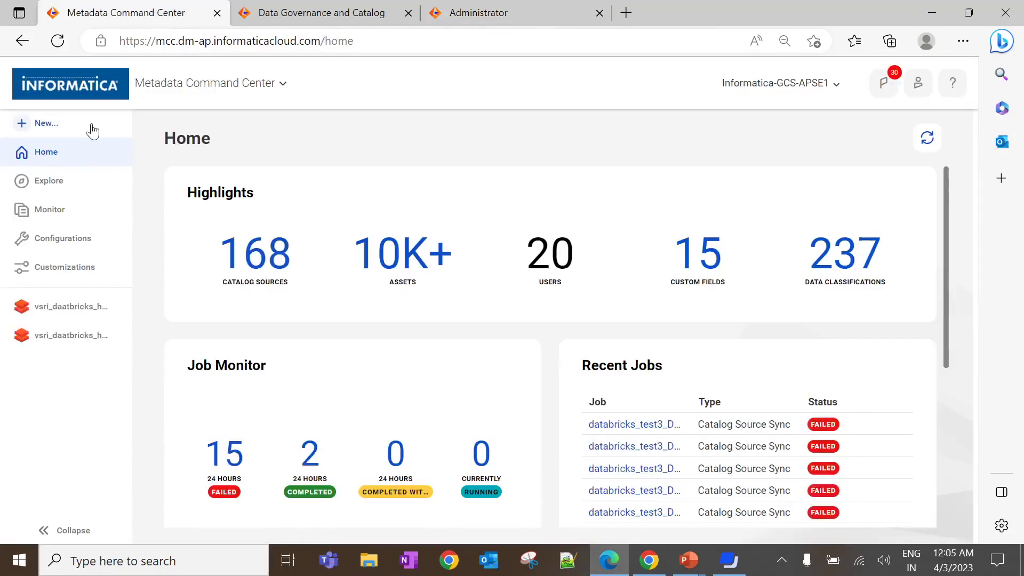
{"action": "left_click", "coordinate": [89, 127]}
{"action": "left_click", "coordinate": [459, 404]}
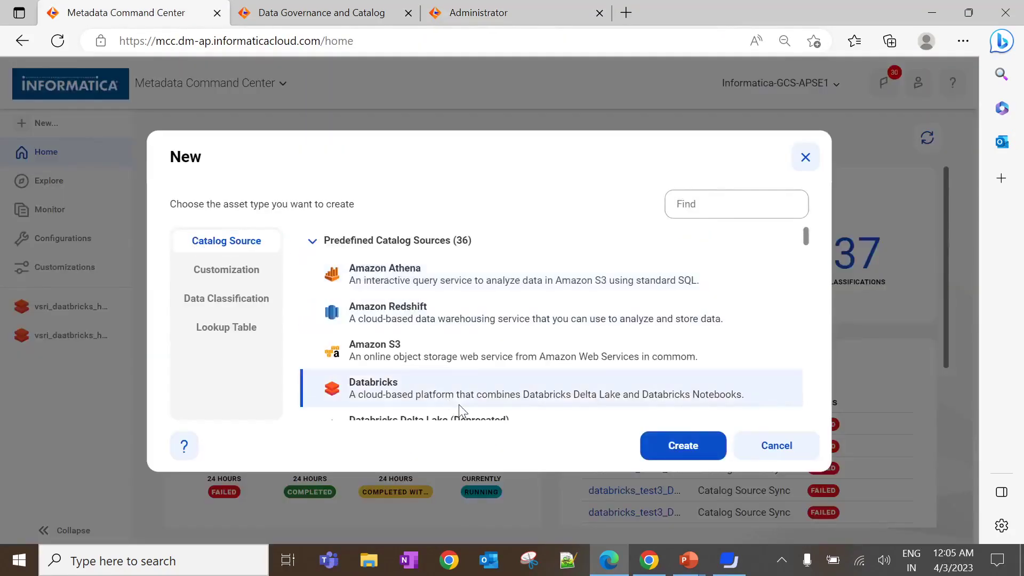
{"action": "left_click", "coordinate": [680, 455]}
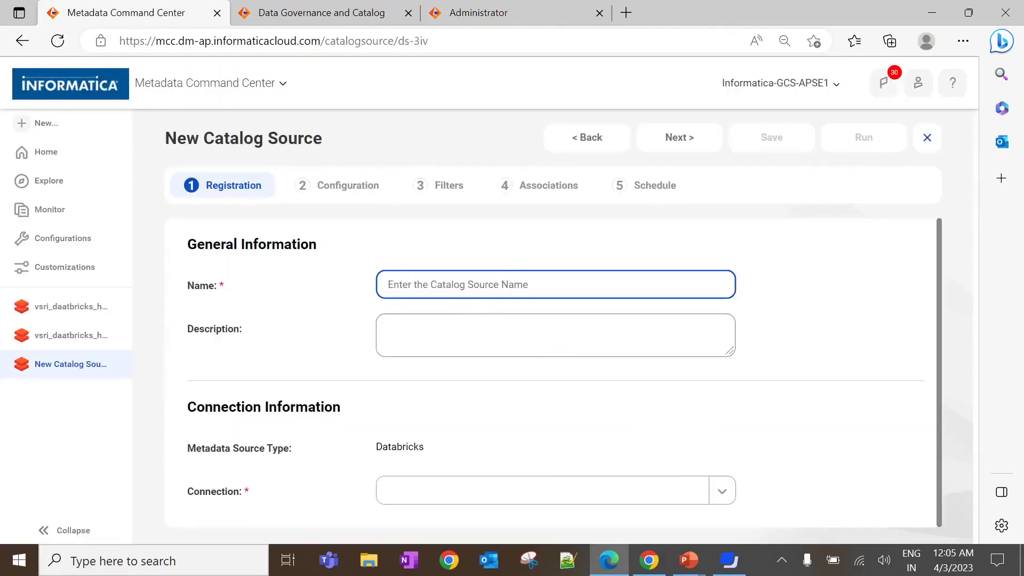
{"action": "left_click", "coordinate": [458, 297]}
{"action": "type", "text": "D"}
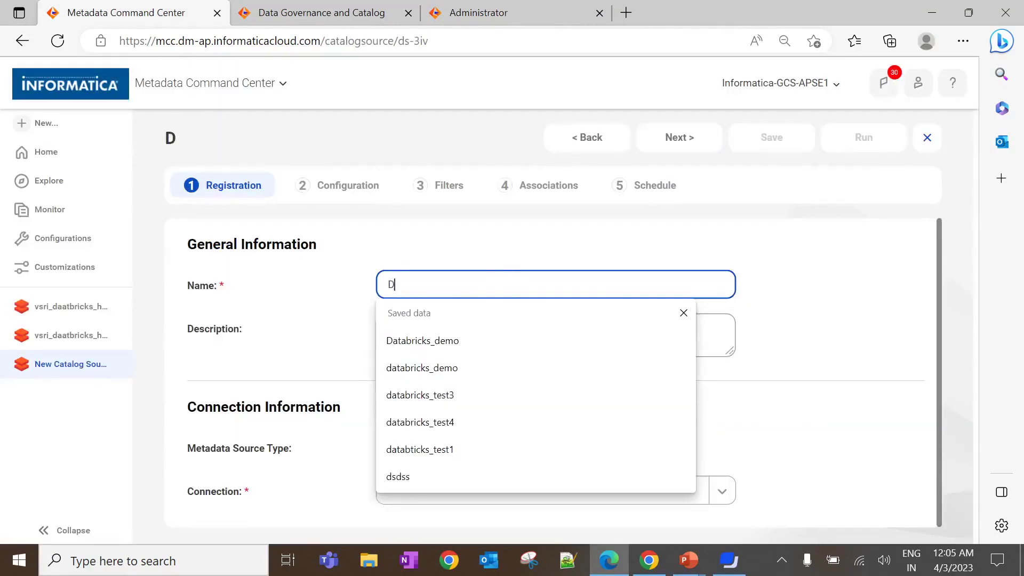
{"action": "type", "text": "atabric"}
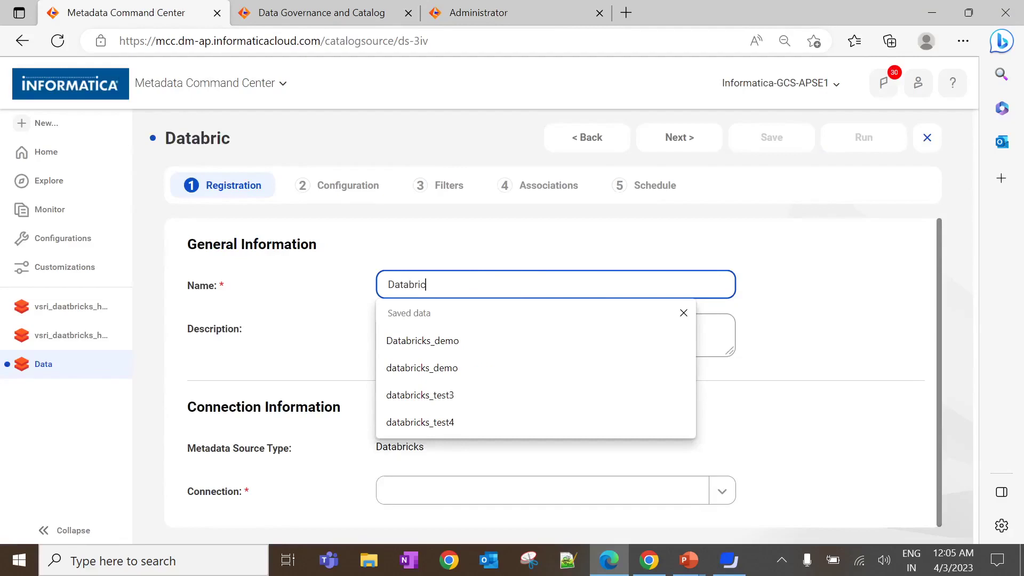
{"action": "type", "text": "ks_Demo"}
{"action": "left_click", "coordinate": [657, 431]}
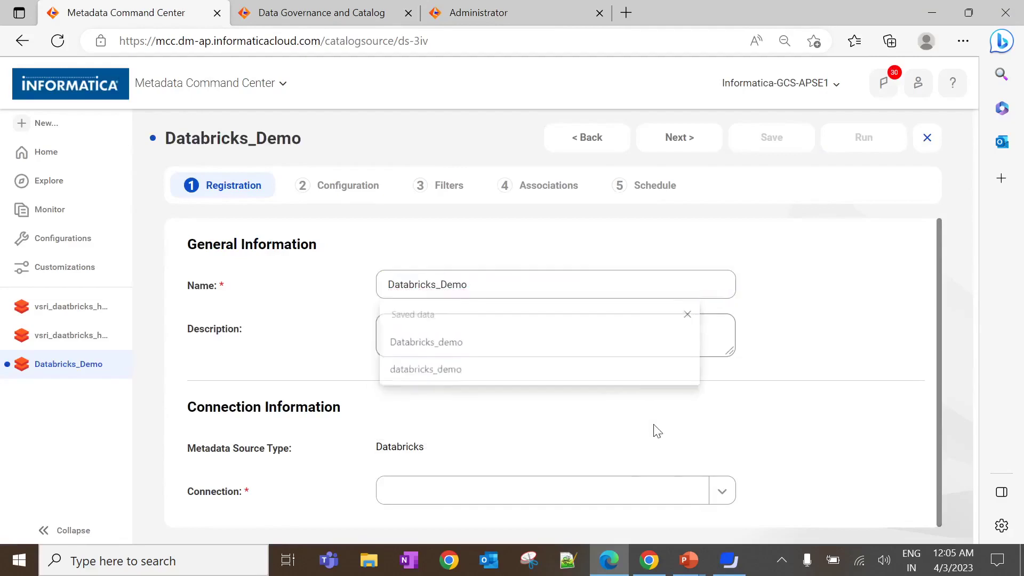
- Assign connection vsri_databricks_3, test it successfully, and advance to the Configuration step
{"action": "left_click", "coordinate": [721, 491]}
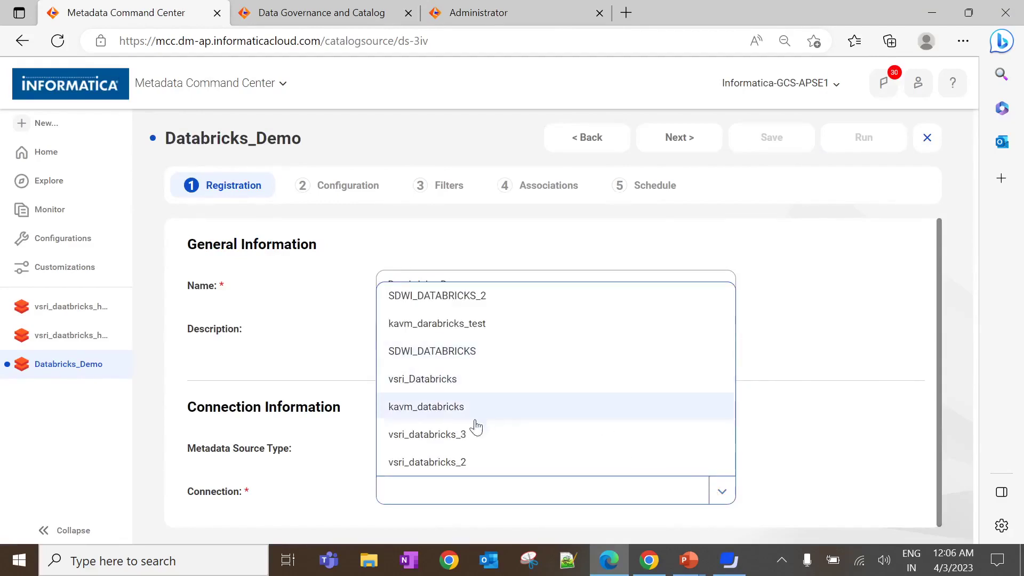
{"action": "left_click", "coordinate": [452, 435]}
{"action": "scroll", "coordinate": [608, 420], "scroll_direction": "down", "scroll_amount": 5}
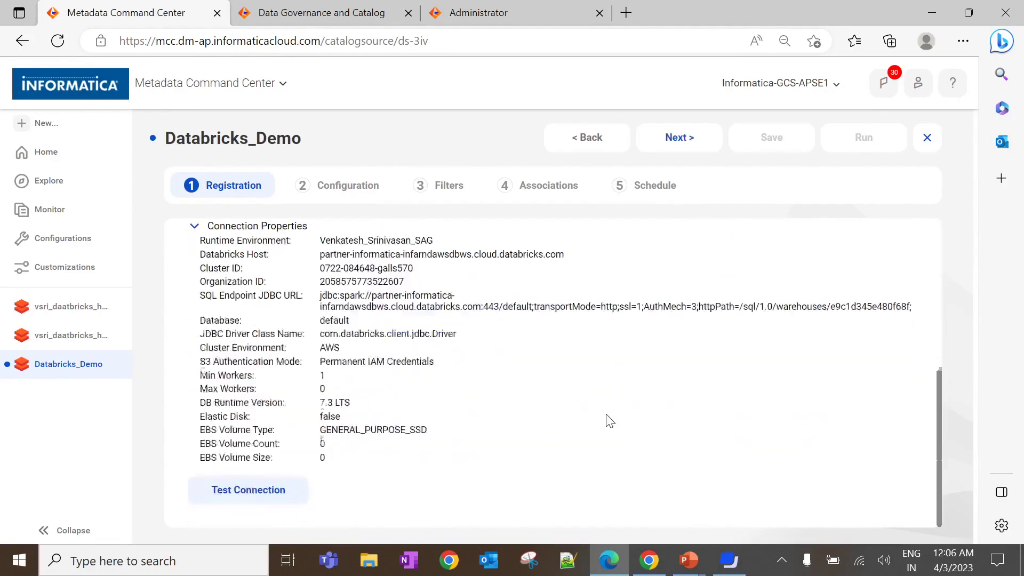
{"action": "left_click", "coordinate": [269, 500]}
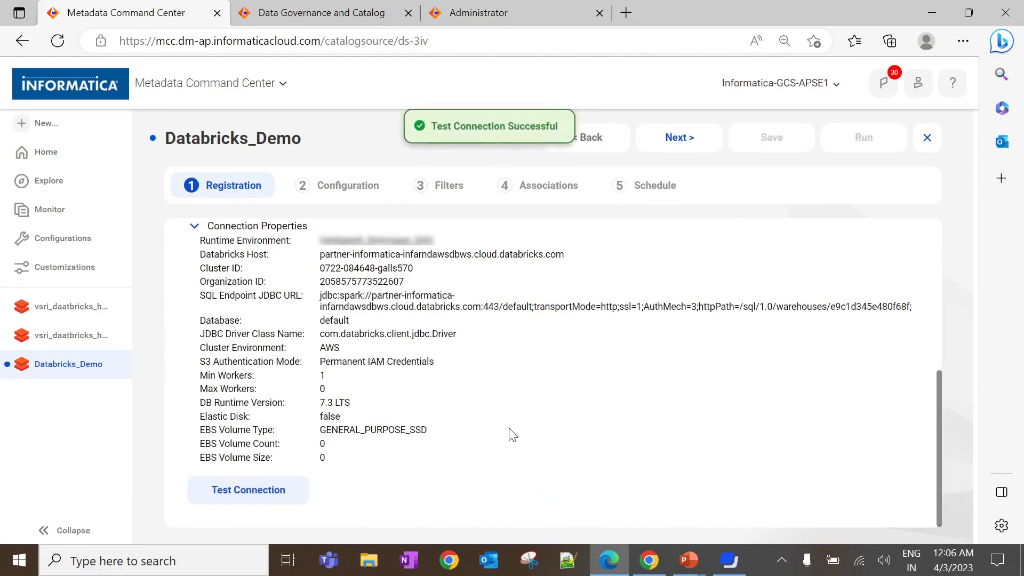
{"action": "left_click", "coordinate": [692, 137]}
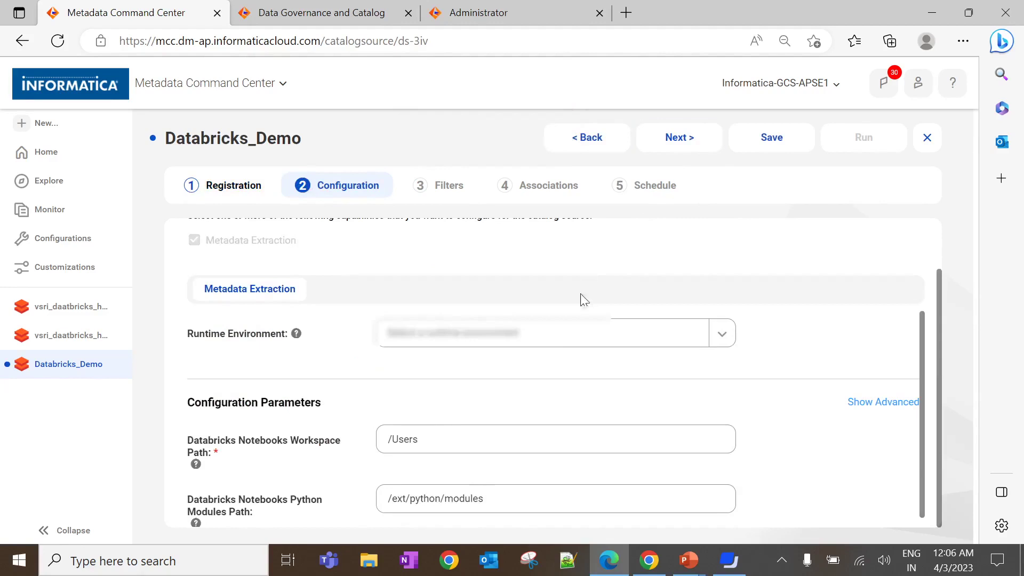
- Choose the matching runtime environment and replace the notebooks workspace path with the deltalake_assets folder path
{"action": "left_click", "coordinate": [555, 333]}
{"action": "type", "text": "venka"}
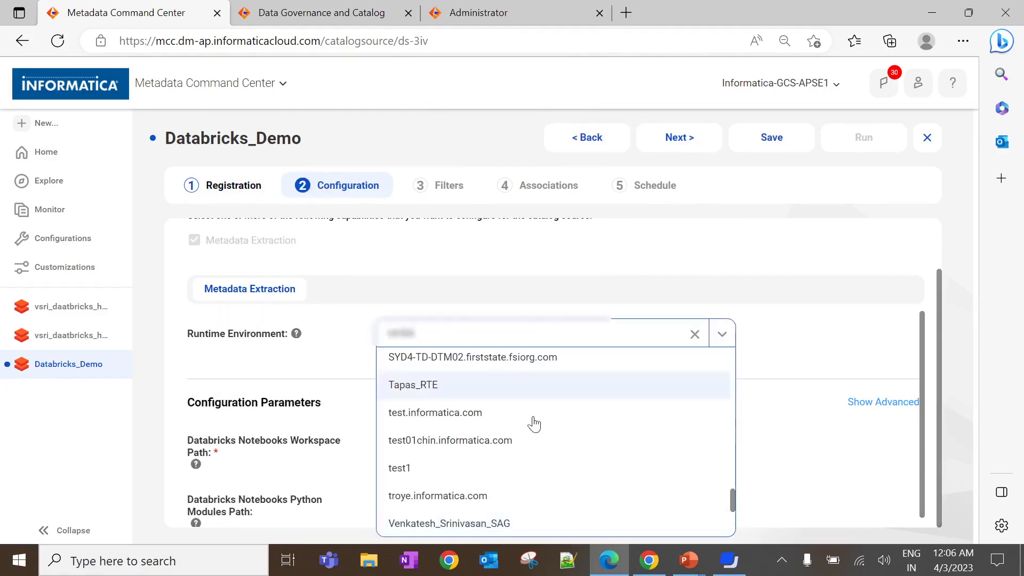
{"action": "left_click", "coordinate": [488, 524]}
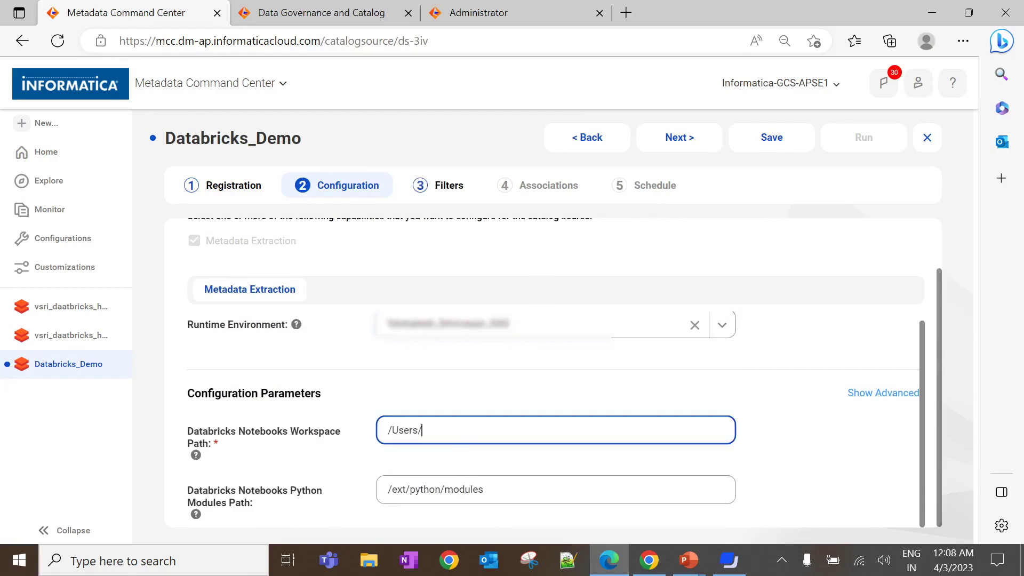
{"action": "key", "text": "ctrl+a"}
{"action": "key", "text": "ctrl+v"}
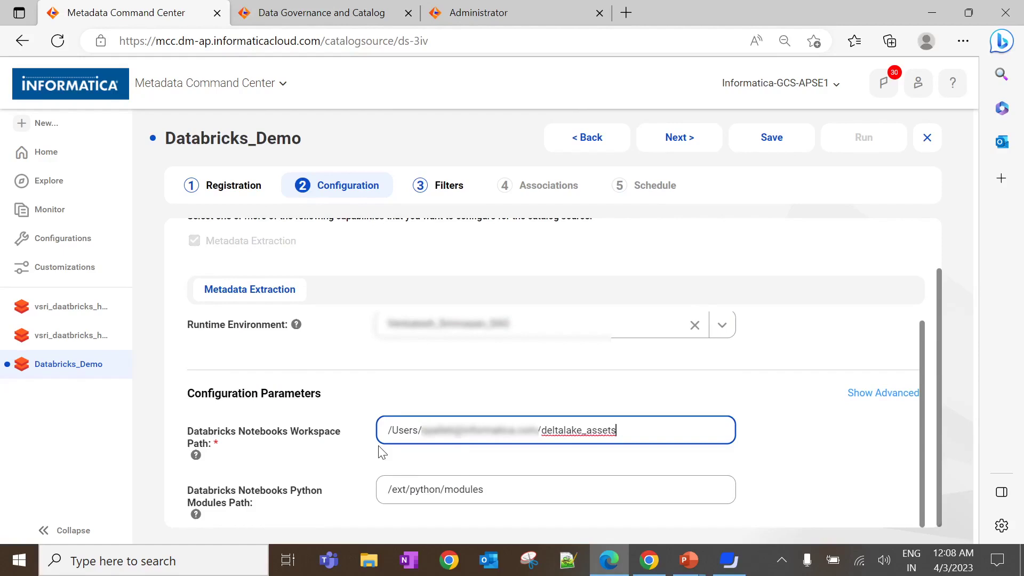
- On the Filters step, use filter conditions with a first row of Include Metadata, Schema, Pattern
{"action": "left_click", "coordinate": [672, 150]}
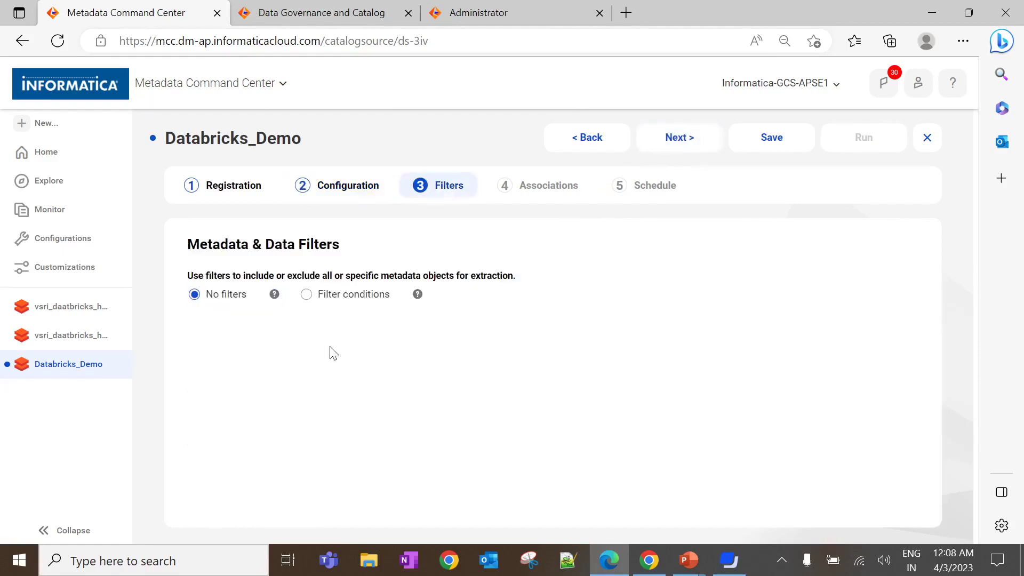
{"action": "left_click", "coordinate": [305, 297]}
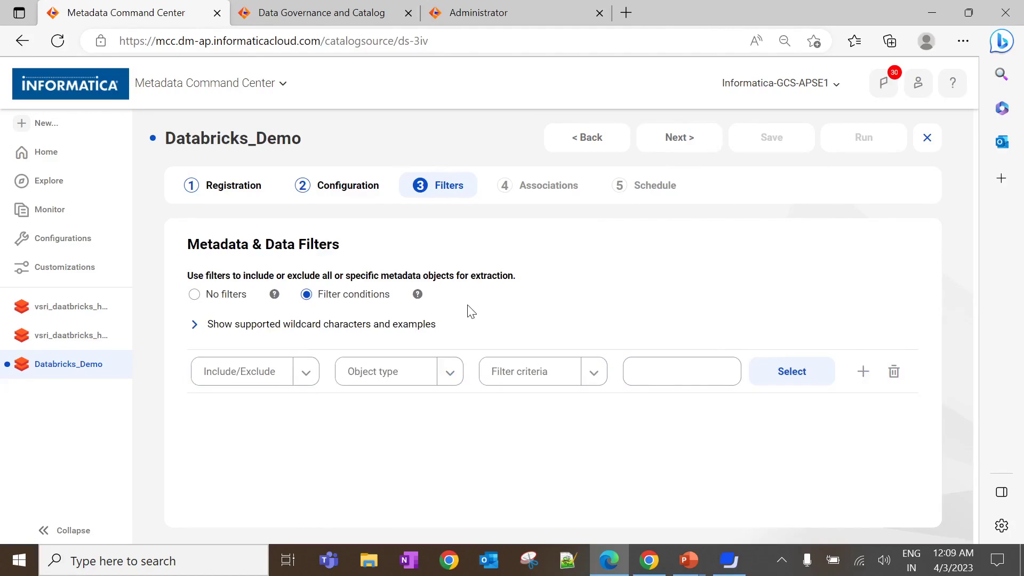
{"action": "left_click", "coordinate": [302, 377]}
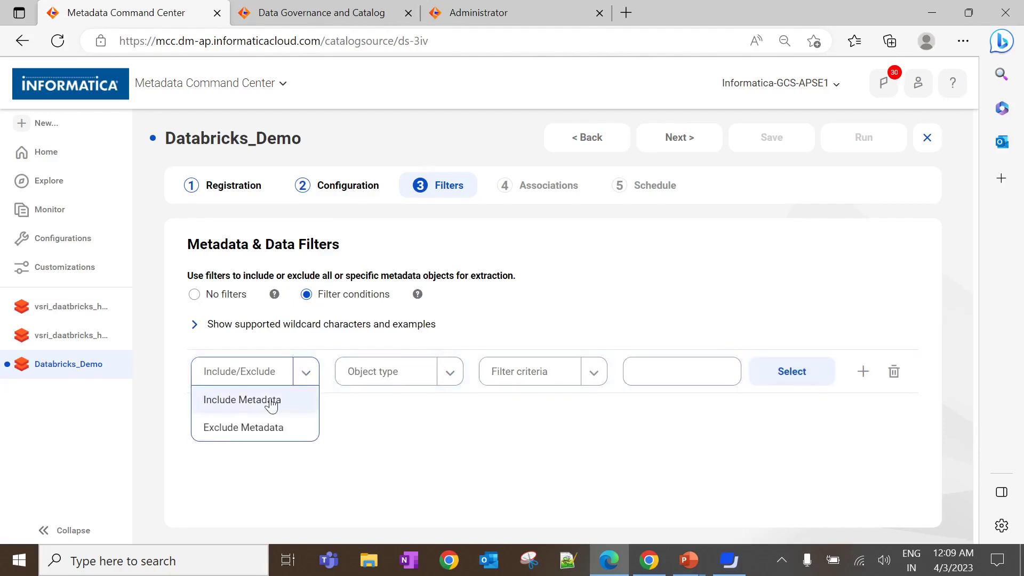
{"action": "left_click", "coordinate": [270, 400]}
{"action": "left_click", "coordinate": [451, 377]}
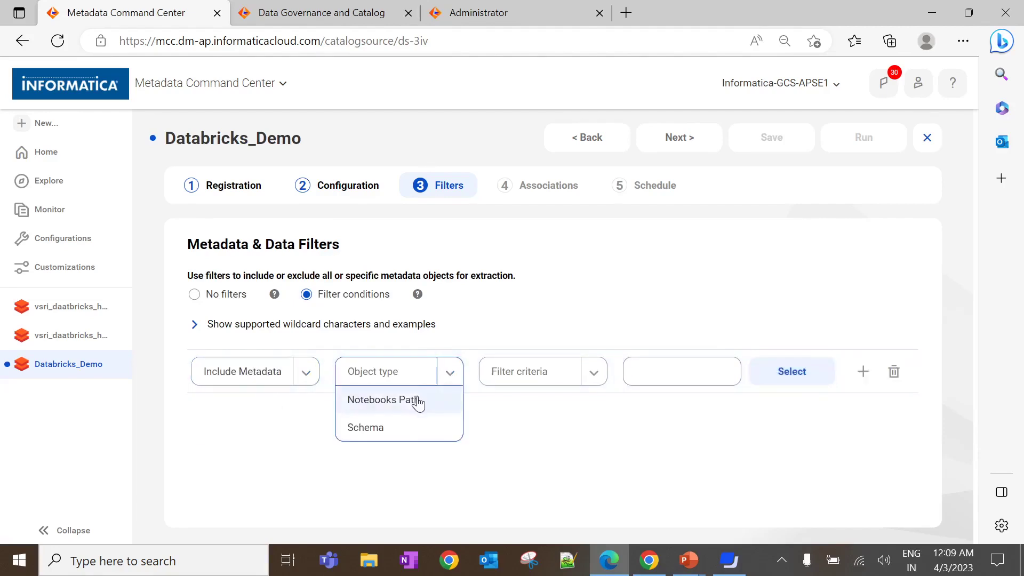
{"action": "left_click", "coordinate": [382, 428]}
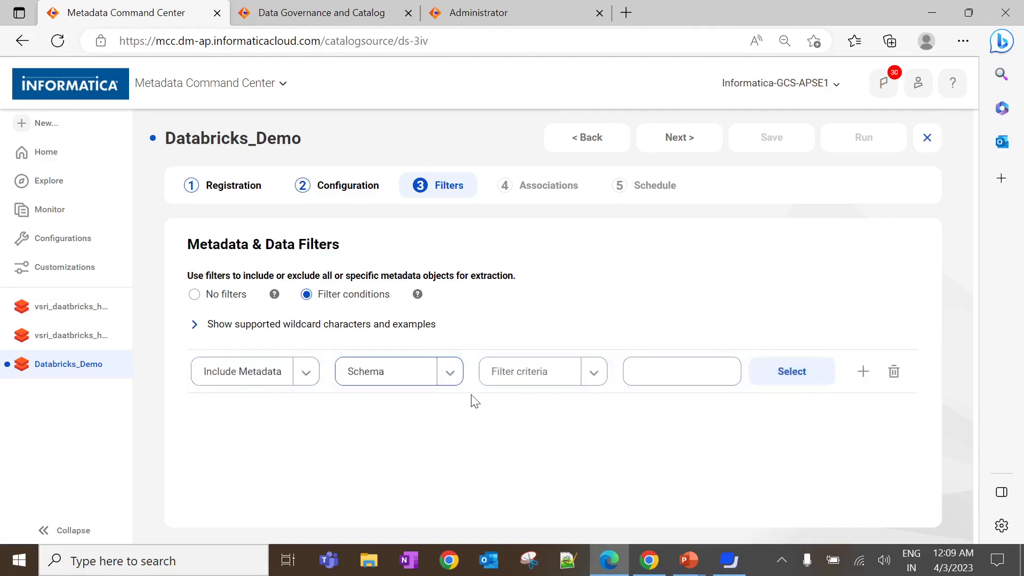
{"action": "left_click", "coordinate": [592, 372]}
{"action": "left_click", "coordinate": [543, 403]}
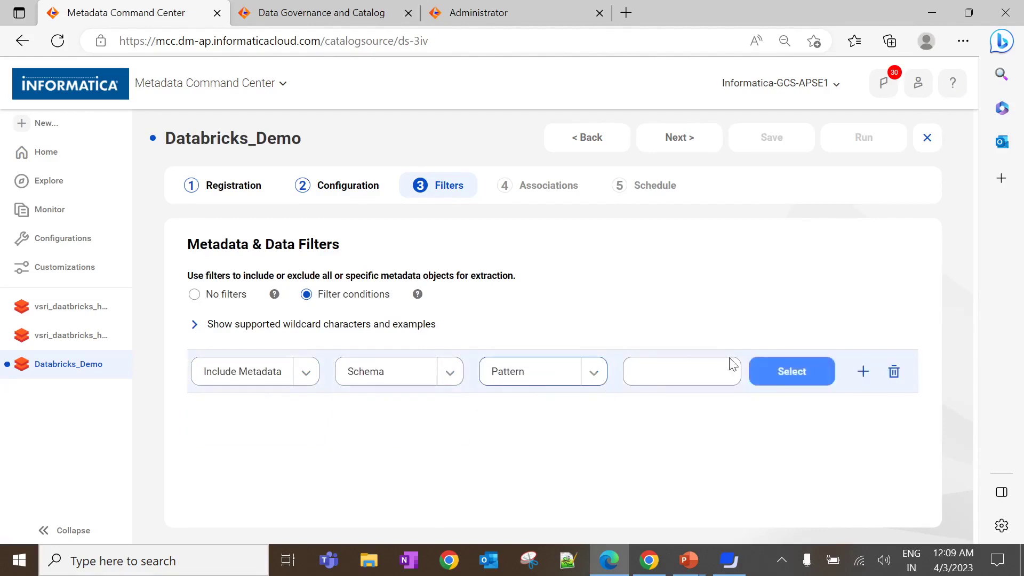
- Set the schema filter pattern value to hawkqe_test.*
{"action": "left_click", "coordinate": [773, 381]}
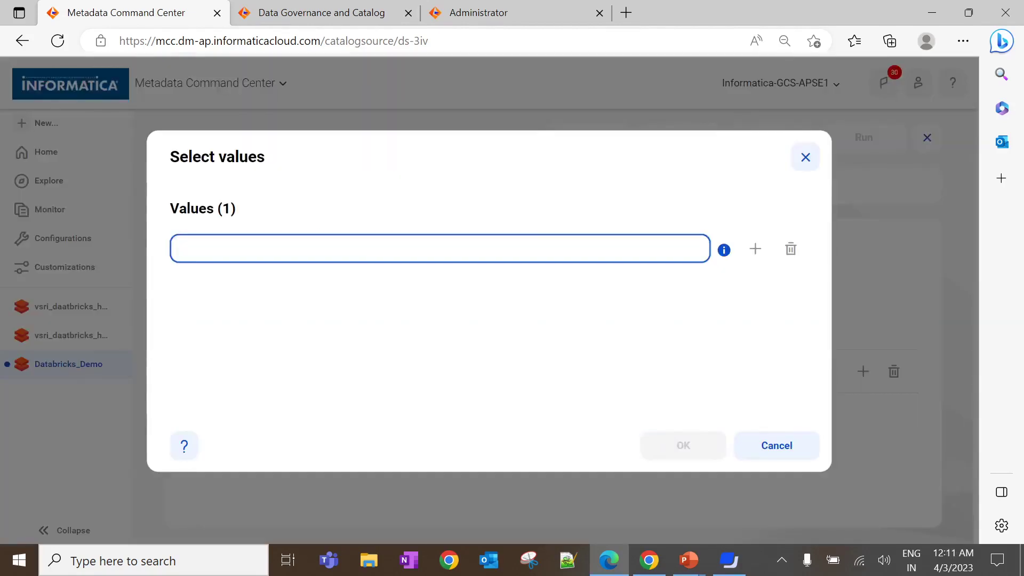
{"action": "type", "text": "hawkqe_test.*"}
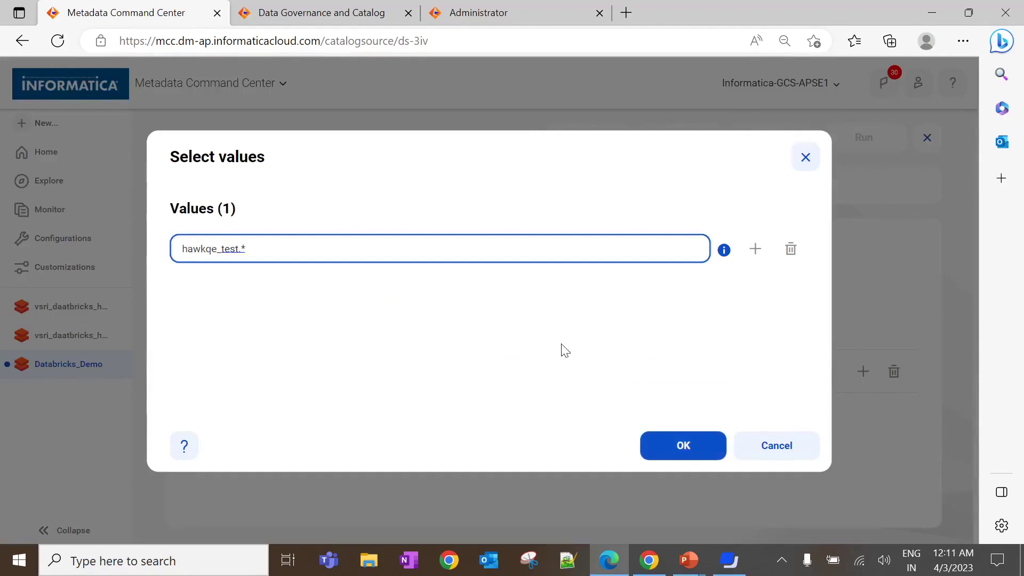
{"action": "left_click", "coordinate": [658, 449]}
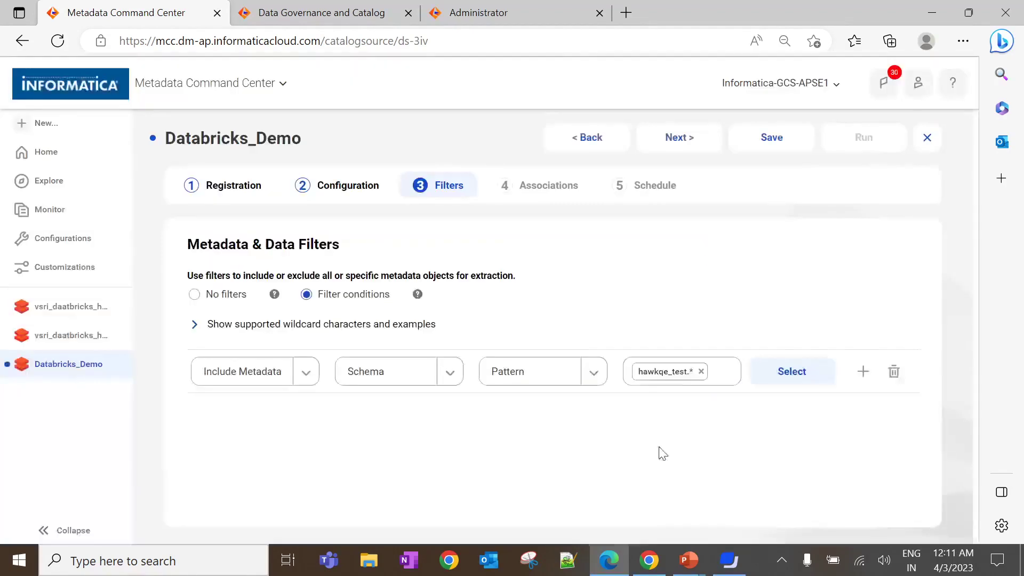
- Add a second filter including Notebooks Path by Pattern, set to the /Users/…/deltalake_assets path
{"action": "left_click", "coordinate": [863, 373]}
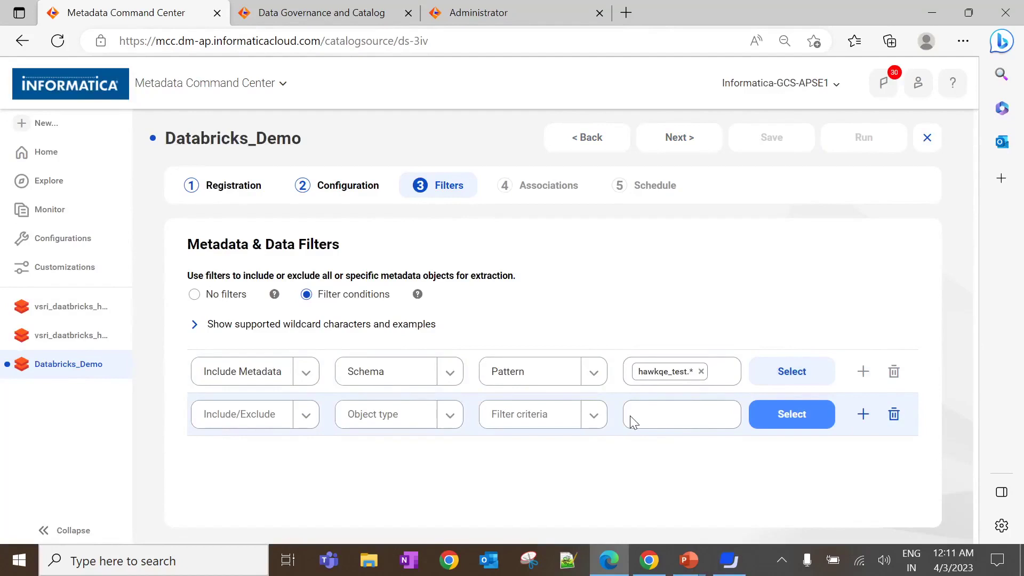
{"action": "left_click", "coordinate": [314, 415]}
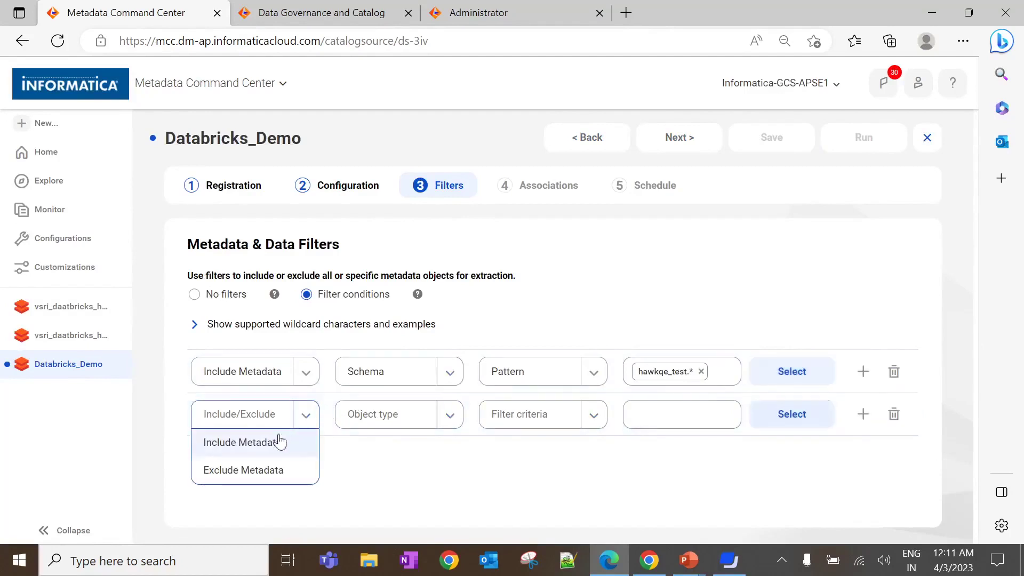
{"action": "left_click", "coordinate": [257, 447]}
{"action": "left_click", "coordinate": [453, 422]}
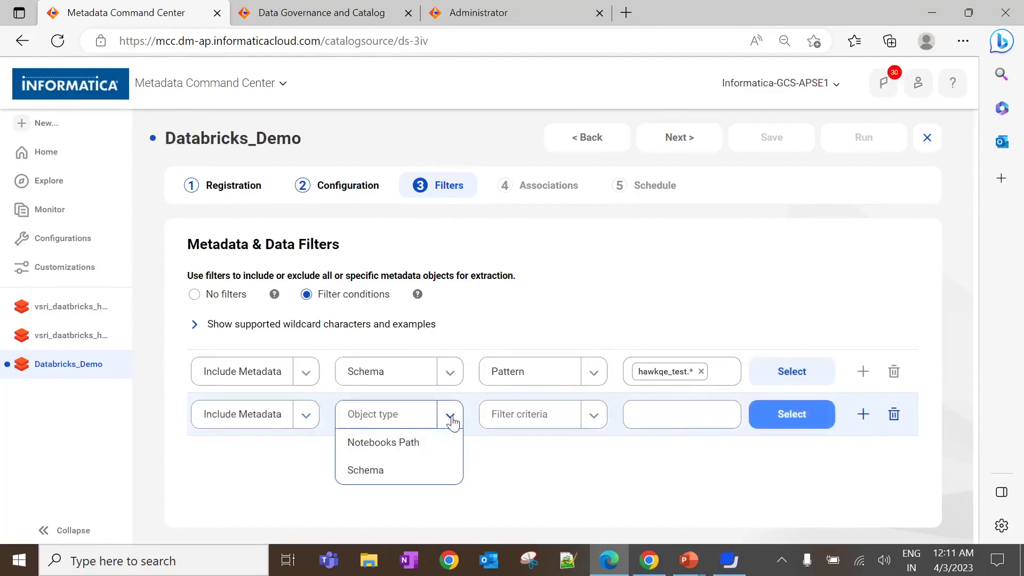
{"action": "left_click", "coordinate": [411, 445]}
{"action": "left_click", "coordinate": [592, 421]}
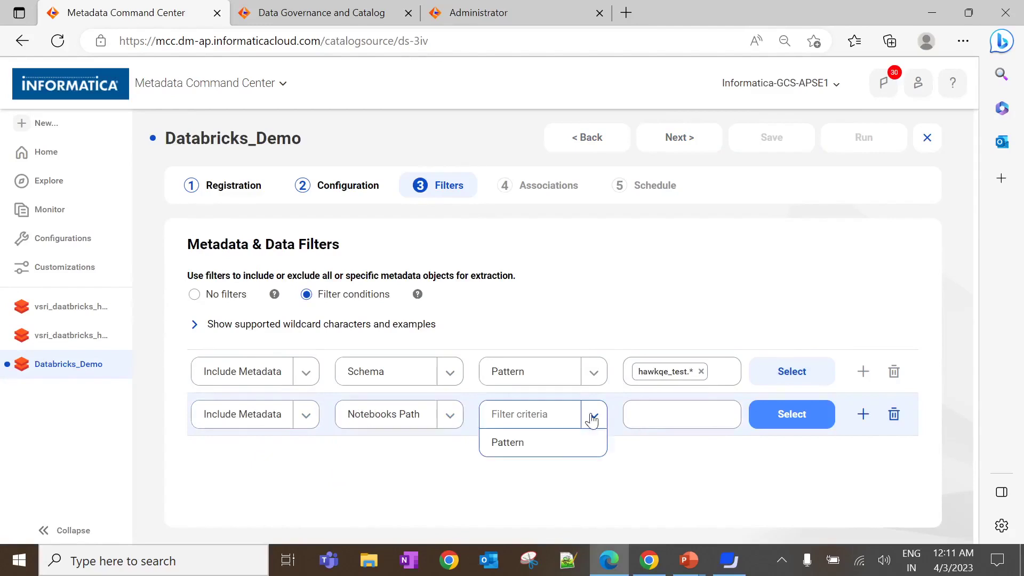
{"action": "left_click", "coordinate": [551, 444]}
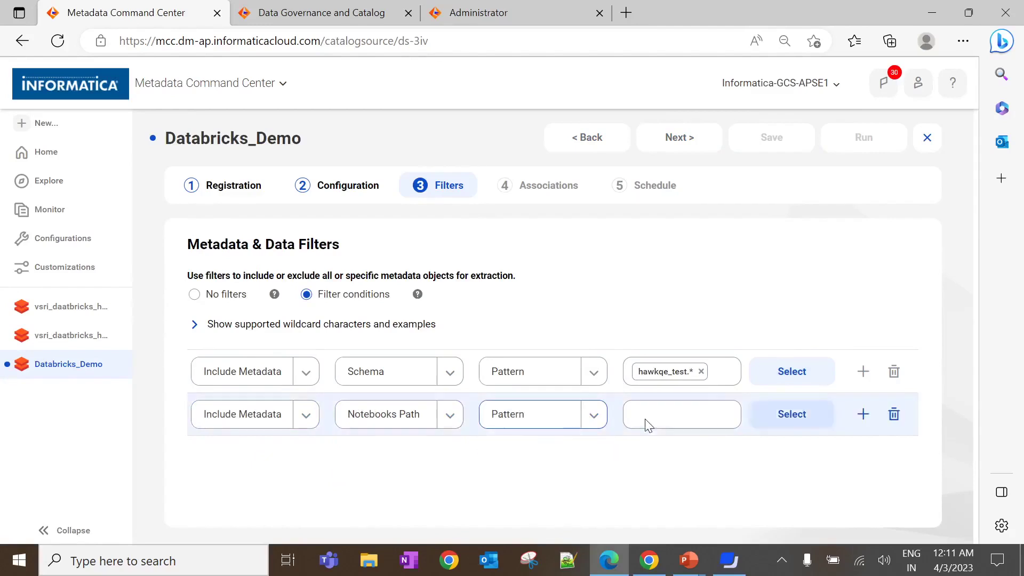
{"action": "left_click", "coordinate": [789, 414]}
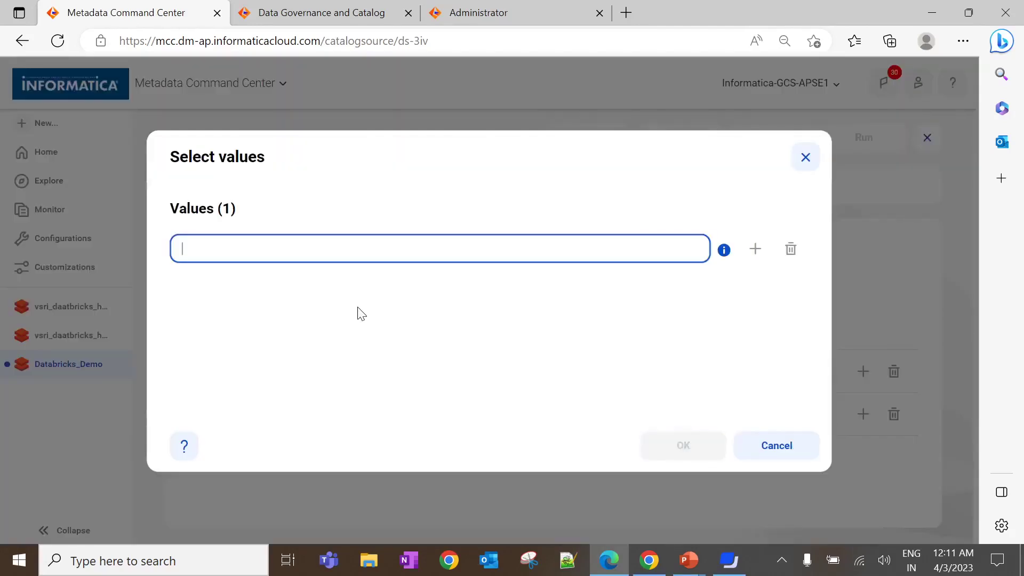
{"action": "key", "text": "ctrl+v"}
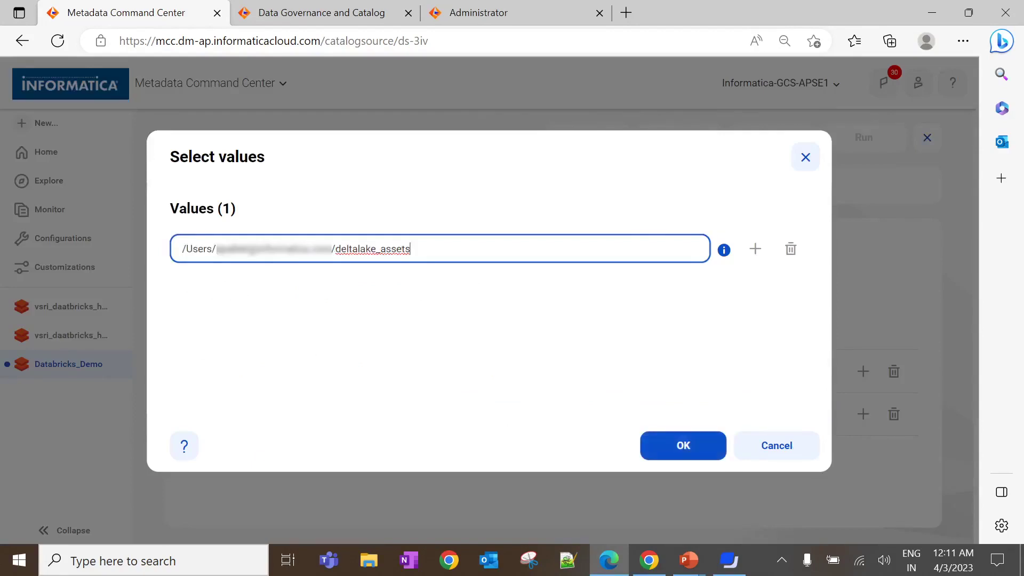
{"action": "left_click", "coordinate": [683, 445]}
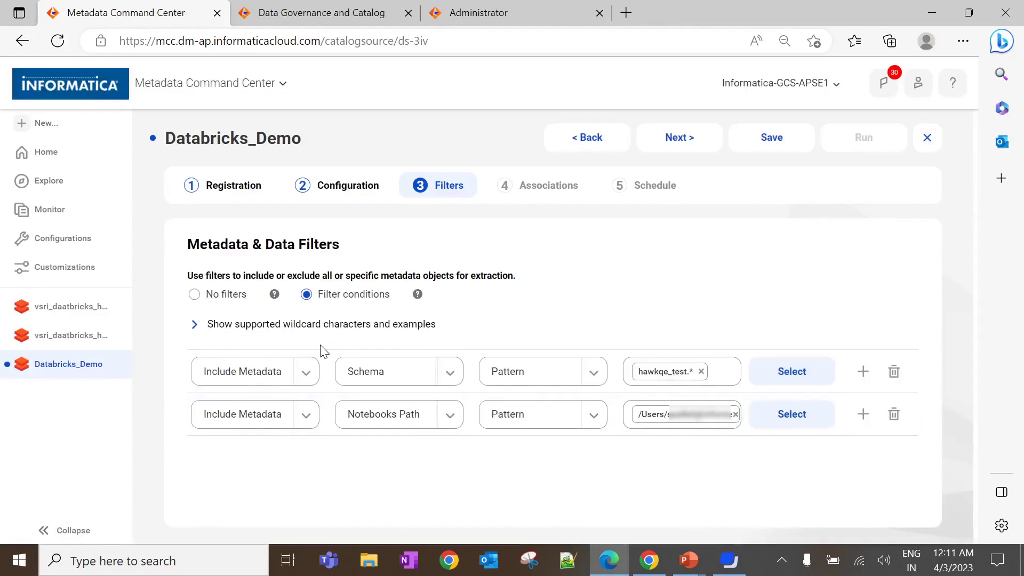
- Review the supported wildcard examples and save the Databricks_Demo catalog source
{"action": "left_click", "coordinate": [194, 325]}
{"action": "scroll", "coordinate": [195, 331], "scroll_direction": "down", "scroll_amount": 2}
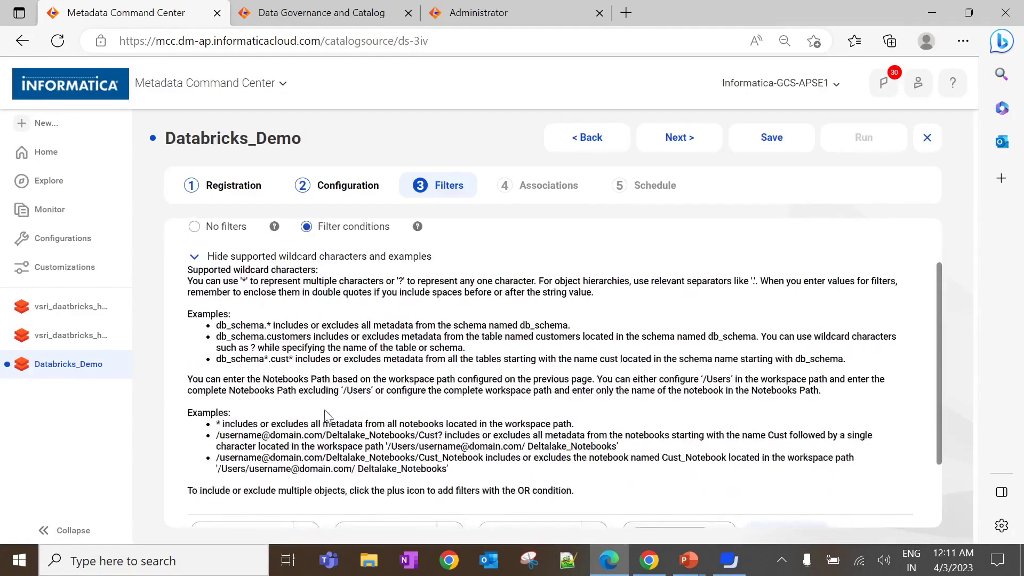
{"action": "scroll", "coordinate": [565, 373], "scroll_direction": "down", "scroll_amount": 1}
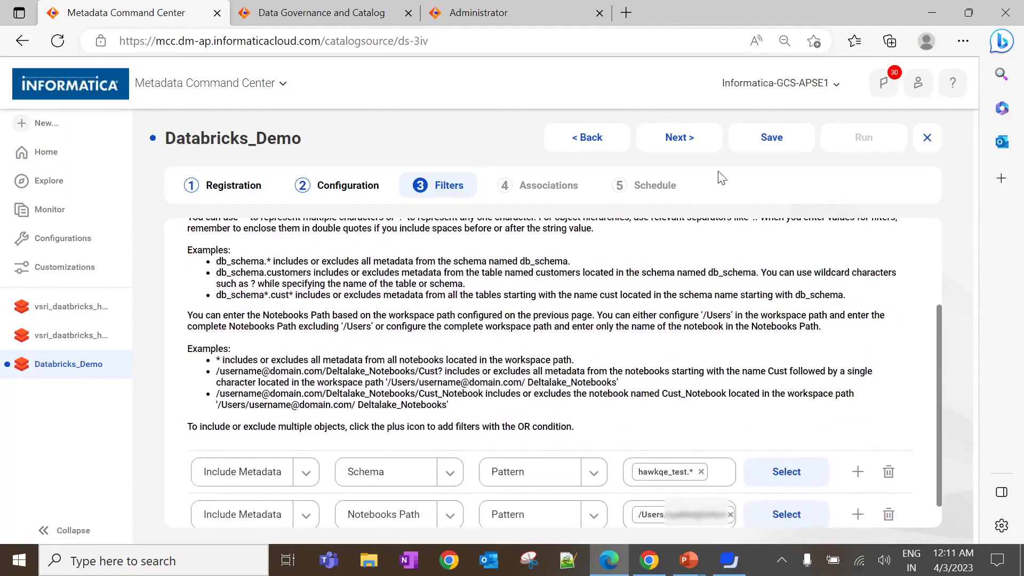
{"action": "left_click", "coordinate": [755, 143]}
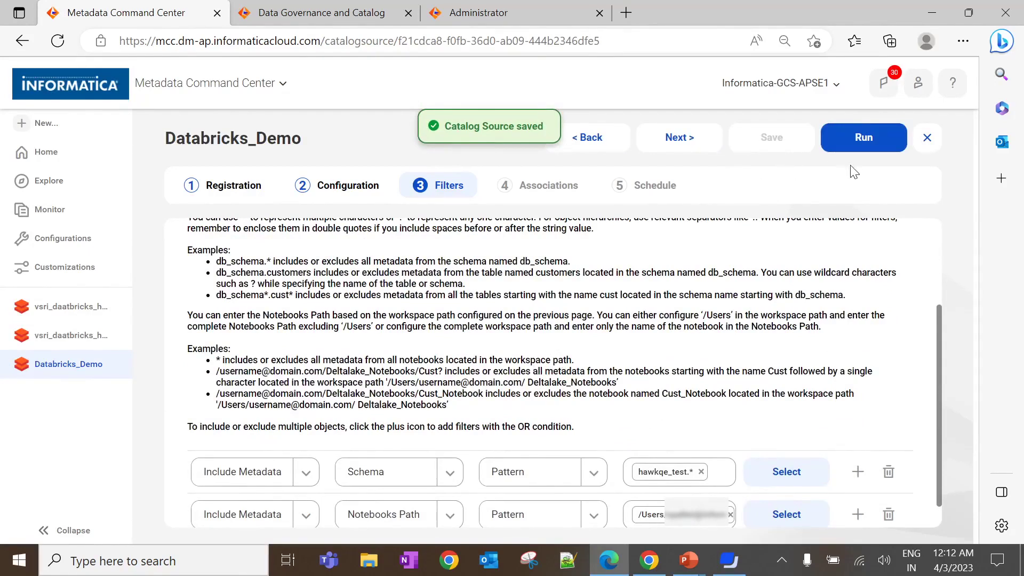
- Run the Databricks_Demo metadata extraction job, then open the vsri_daatbricks_h2l_3 catalog source
{"action": "left_click", "coordinate": [867, 140]}
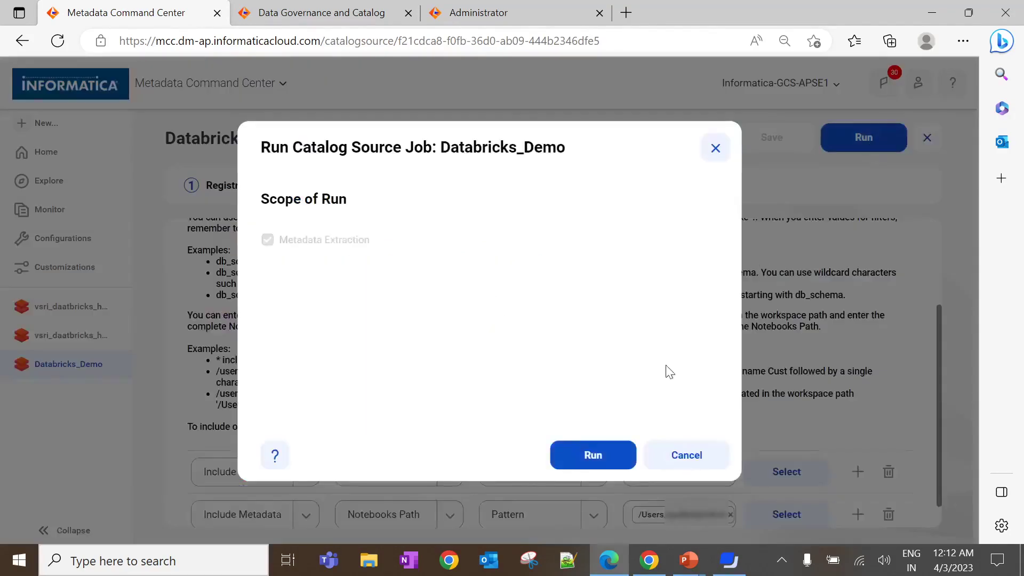
{"action": "left_click", "coordinate": [596, 456]}
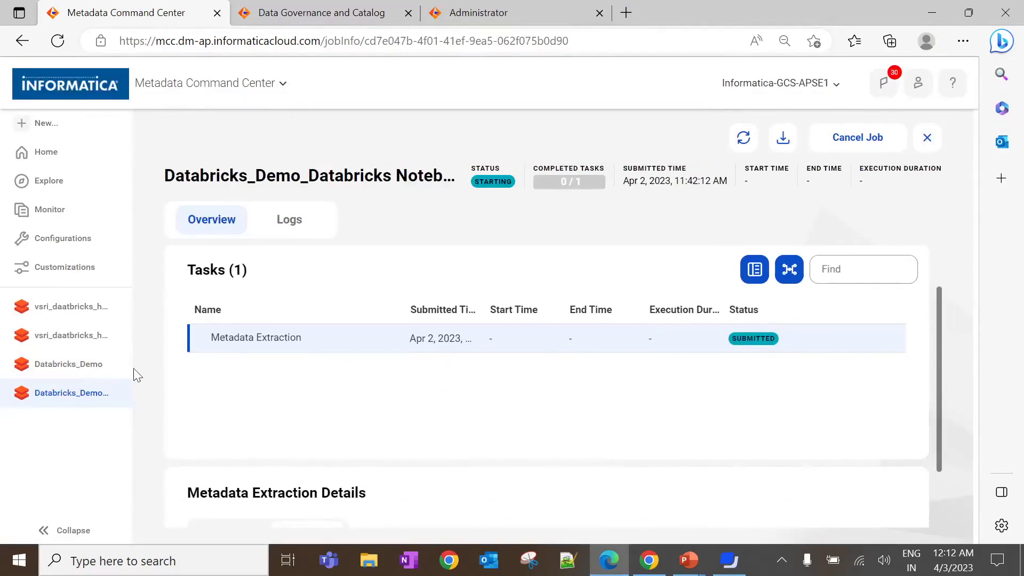
{"action": "left_click", "coordinate": [67, 343]}
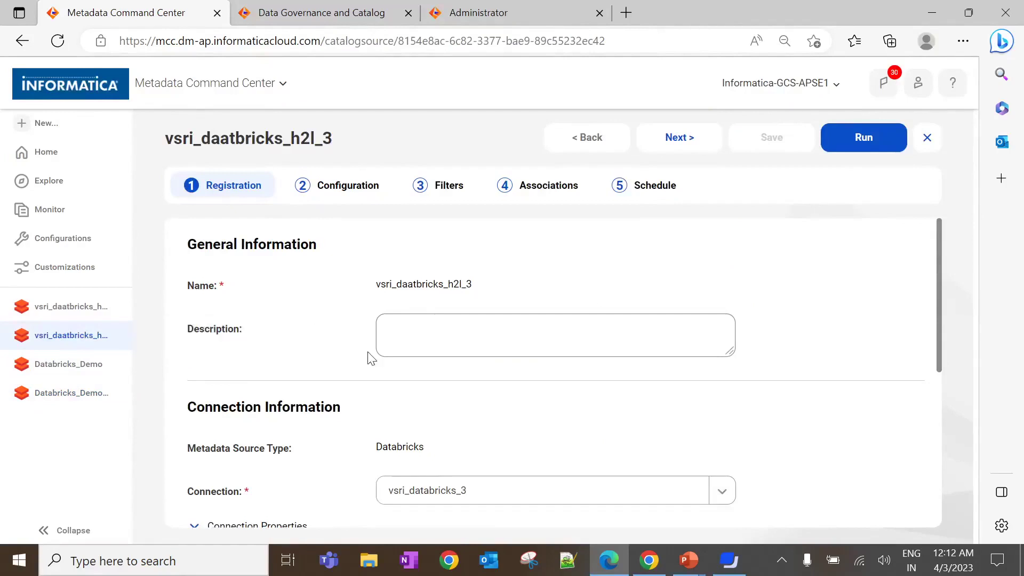
- Review vsri_daatbricks_h2l_3's Configuration, Filters and Registration, then its completed job counts (9 tables, 1 schema, 8 folders)
{"action": "scroll", "coordinate": [368, 357], "scroll_direction": "down", "scroll_amount": 4}
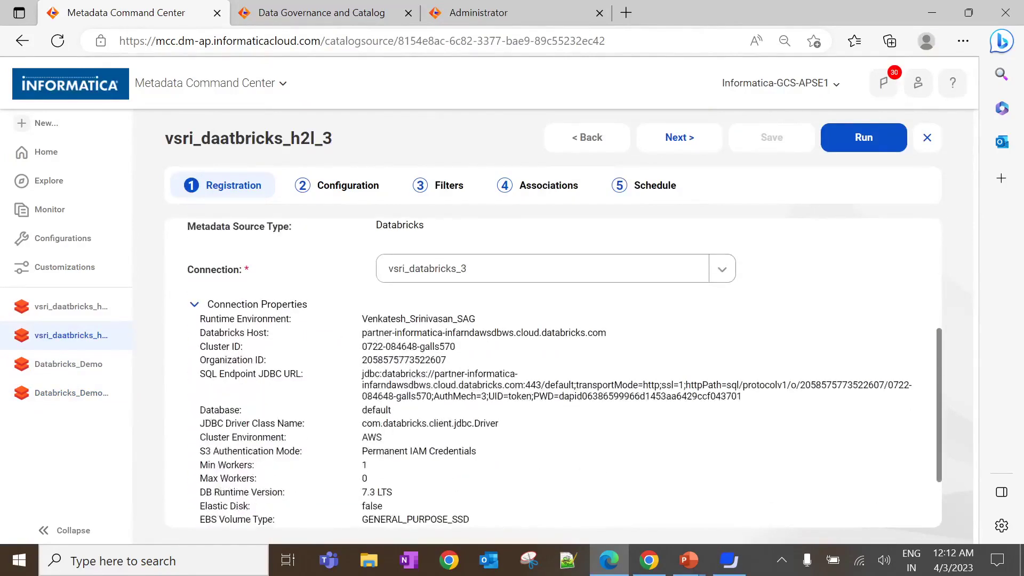
{"action": "left_click", "coordinate": [347, 187]}
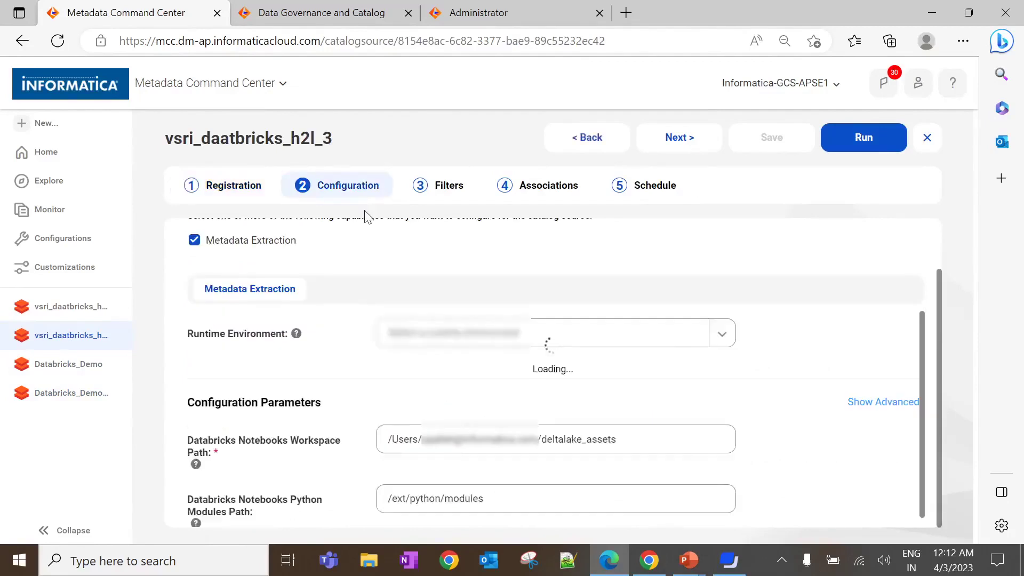
{"action": "left_click", "coordinate": [458, 179]}
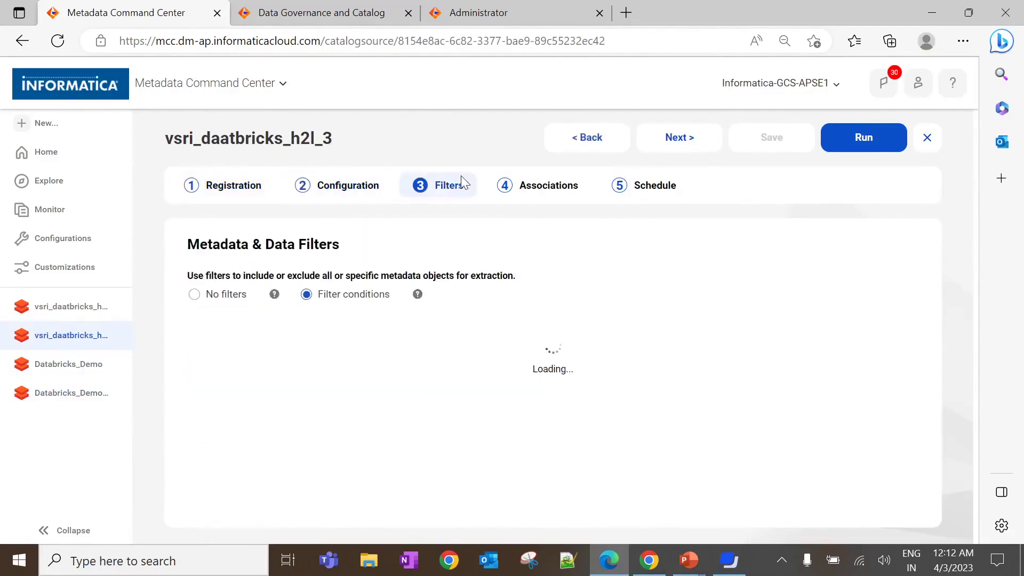
{"action": "left_click", "coordinate": [229, 193]}
{"action": "left_click", "coordinate": [65, 306]}
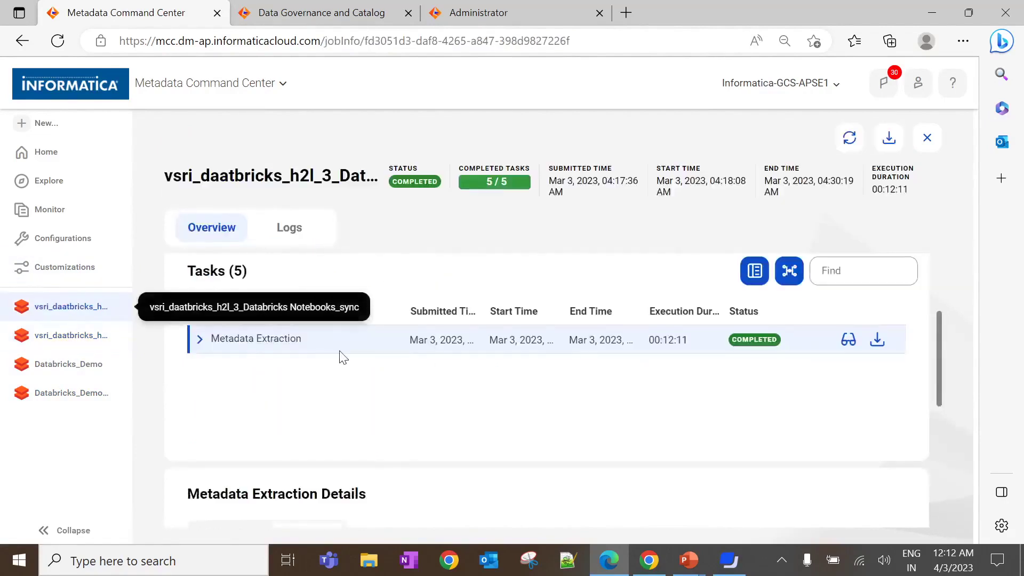
{"action": "scroll", "coordinate": [341, 355], "scroll_direction": "down", "scroll_amount": 5}
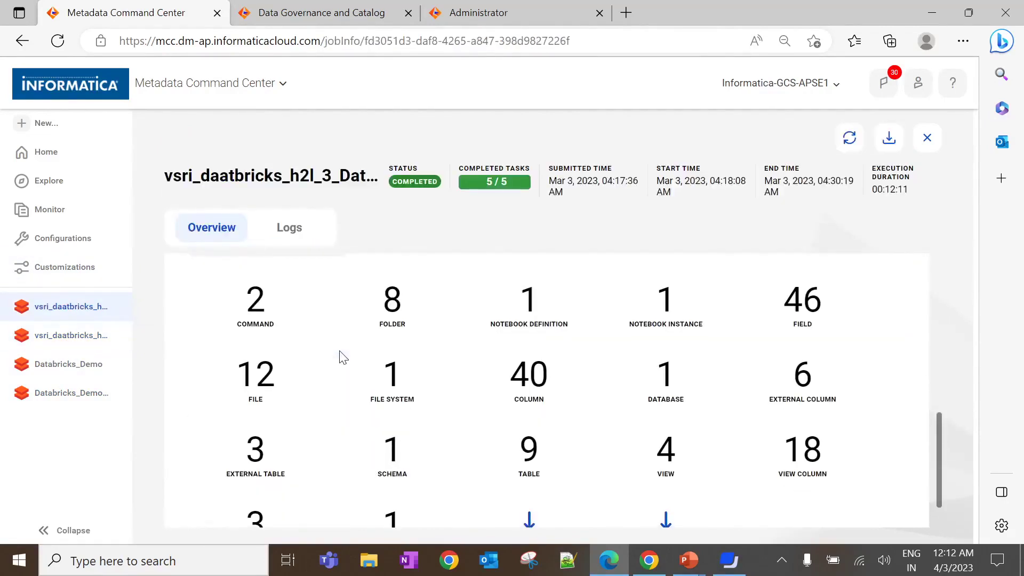
{"action": "scroll", "coordinate": [341, 355], "scroll_direction": "down", "scroll_amount": 1}
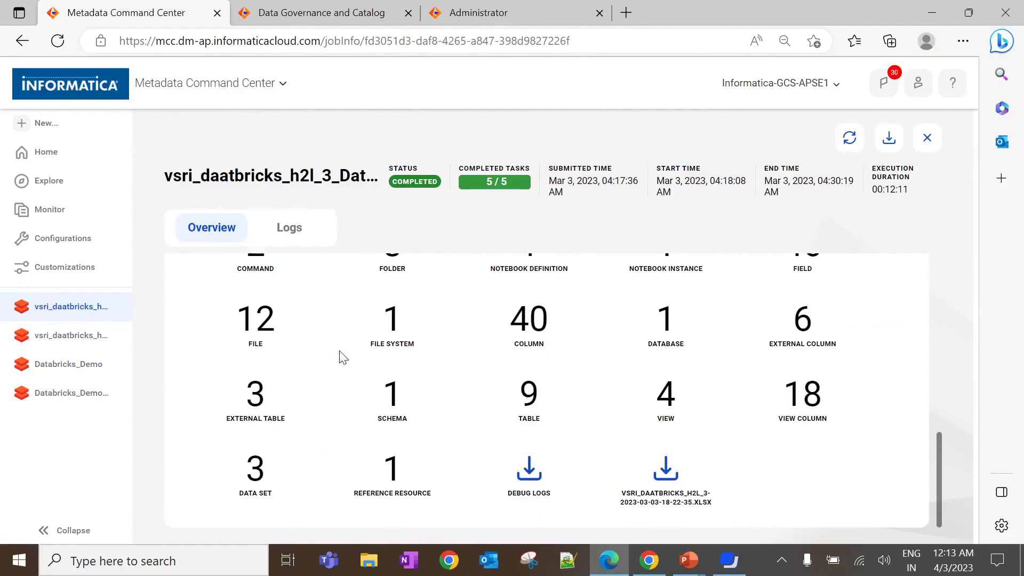
{"action": "scroll", "coordinate": [342, 357], "scroll_direction": "up", "scroll_amount": 1}
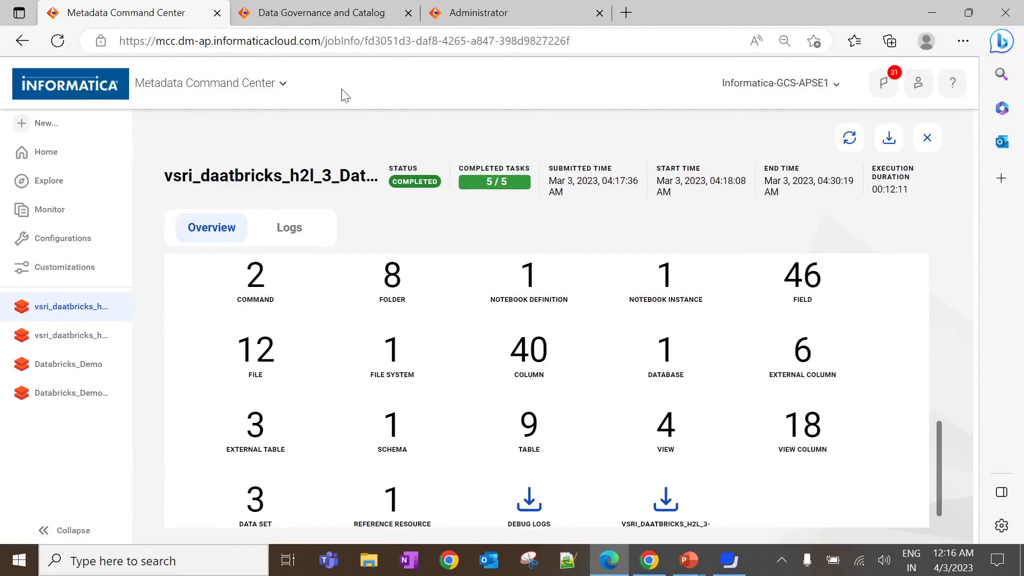
{"action": "left_click", "coordinate": [352, 13]}
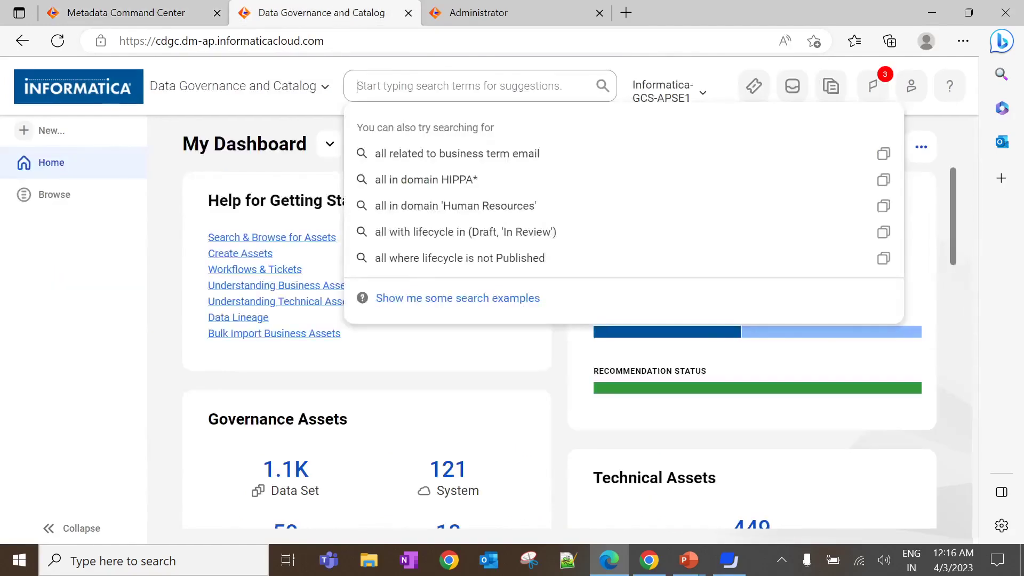
- Search for vsri_daatbricks_h2l_3 in Data Governance and Catalog and show its Hierarchy
{"action": "type", "text": "vsri_daatbricks_h2l_3"}
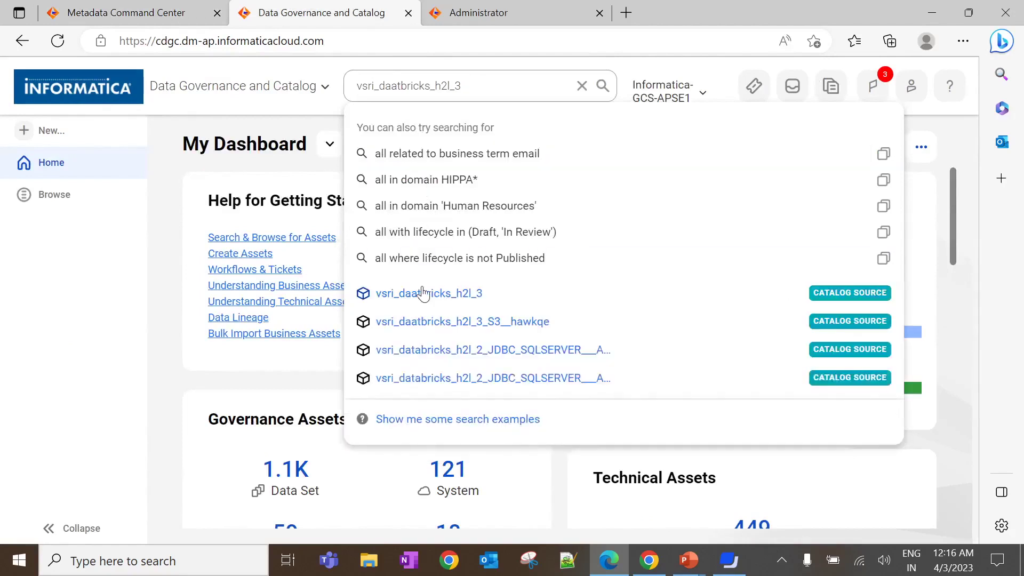
{"action": "left_click", "coordinate": [423, 295]}
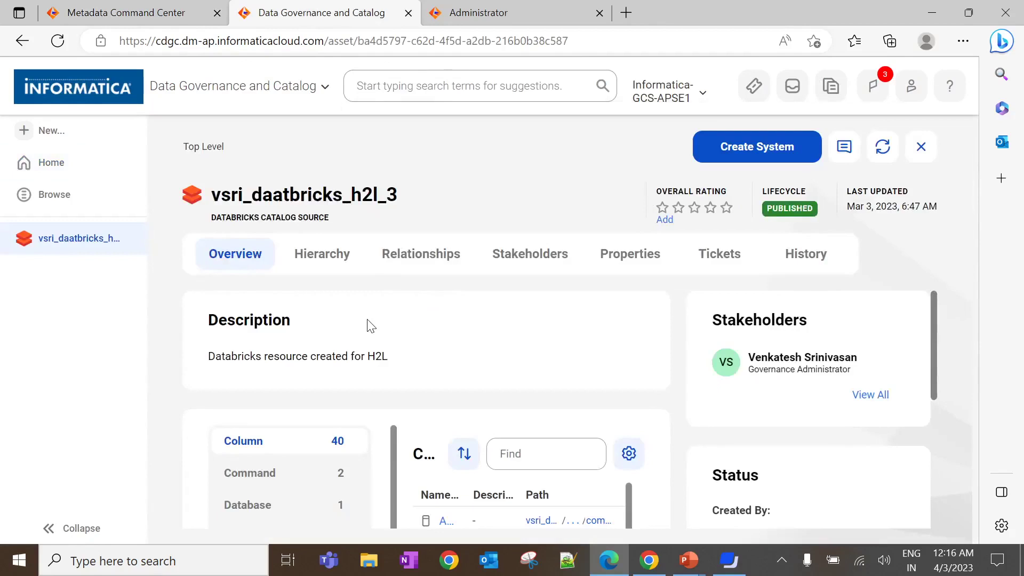
{"action": "scroll", "coordinate": [371, 326], "scroll_direction": "down", "scroll_amount": 3}
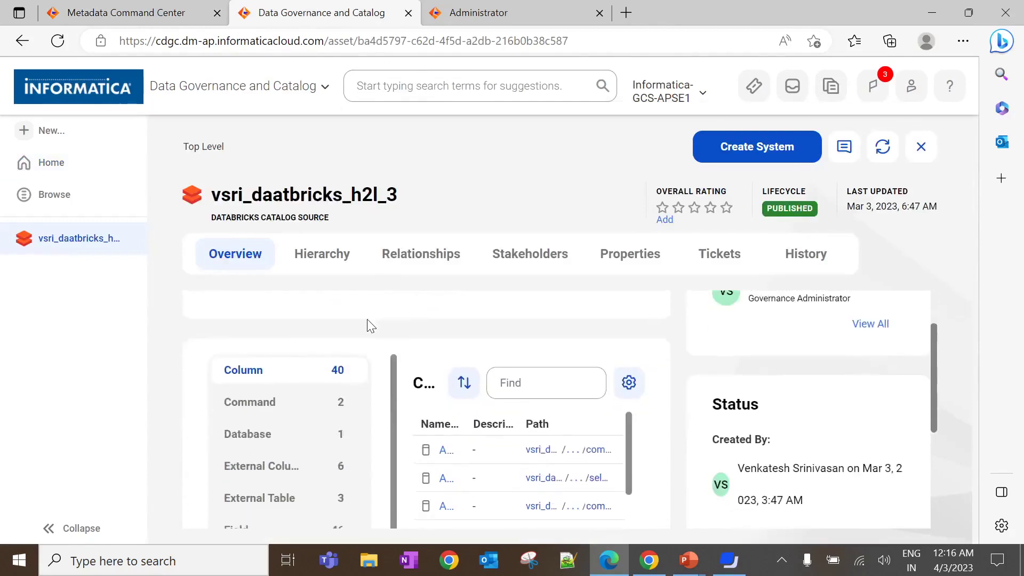
{"action": "left_click", "coordinate": [320, 253]}
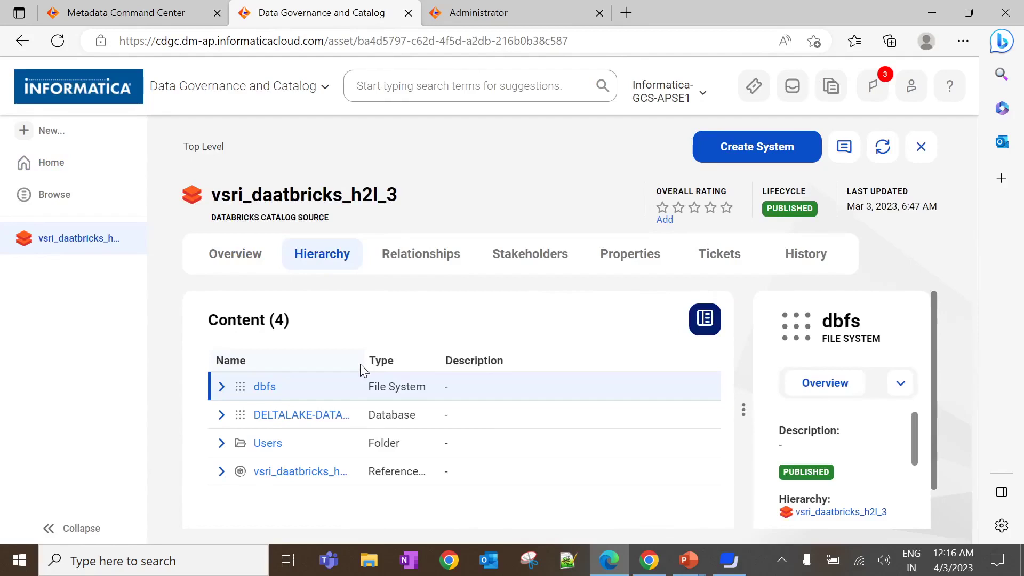
- Expand the database, hawkqe_test schema, Users folder and user folder down to the notebook folder
{"action": "scroll", "coordinate": [361, 364], "scroll_direction": "down", "scroll_amount": 1}
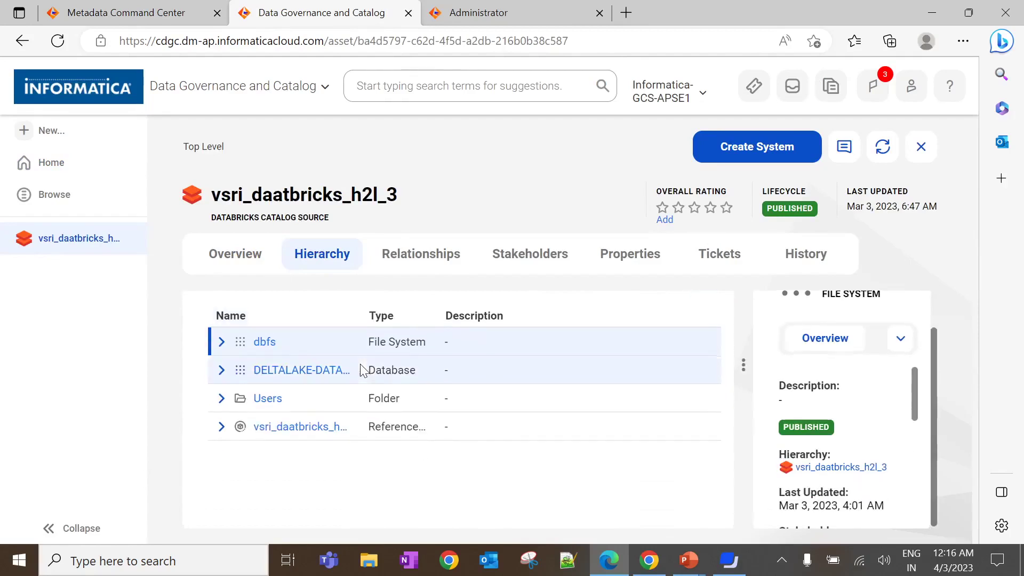
{"action": "left_click", "coordinate": [229, 370]}
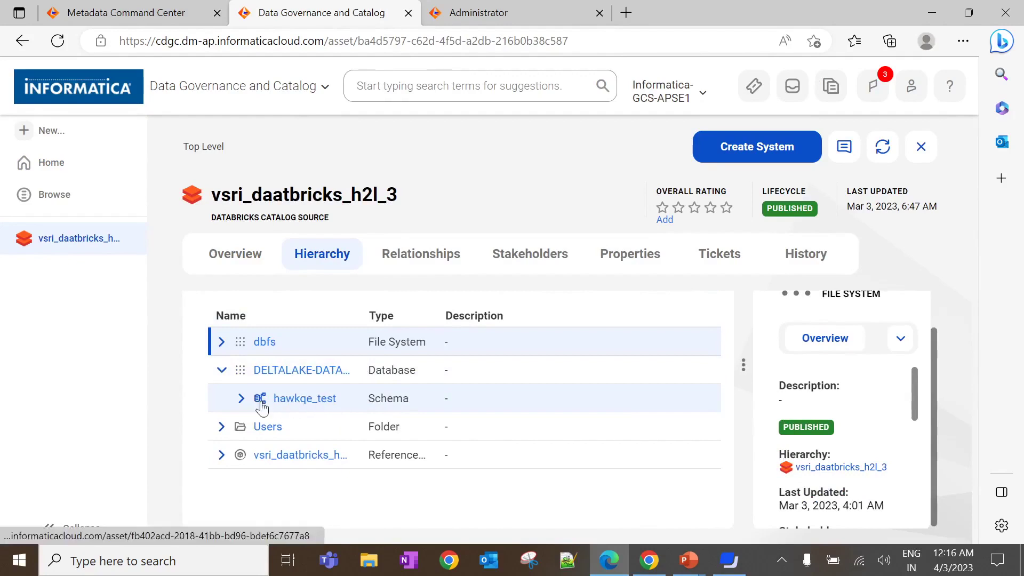
{"action": "left_click", "coordinate": [238, 400]}
{"action": "scroll", "coordinate": [301, 433], "scroll_direction": "down", "scroll_amount": 1}
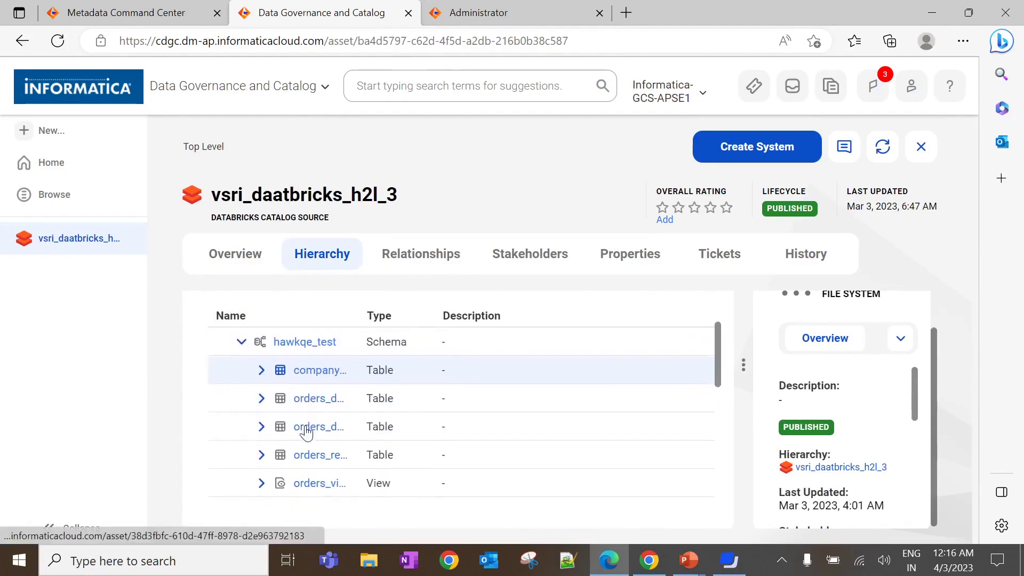
{"action": "scroll", "coordinate": [307, 432], "scroll_direction": "down", "scroll_amount": 2}
{"action": "scroll", "coordinate": [307, 432], "scroll_direction": "up", "scroll_amount": 2}
{"action": "scroll", "coordinate": [308, 431], "scroll_direction": "down", "scroll_amount": 2}
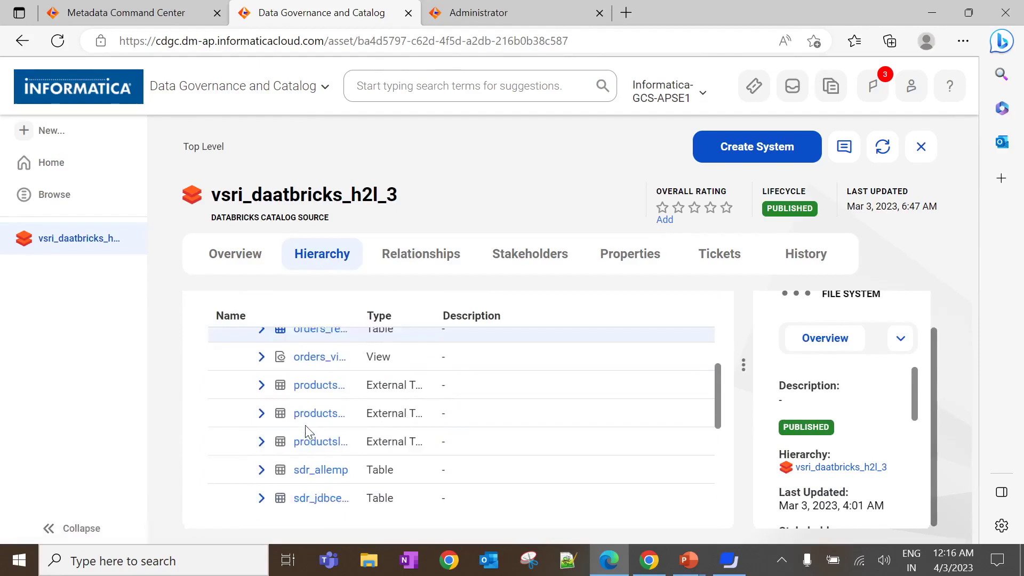
{"action": "scroll", "coordinate": [306, 430], "scroll_direction": "down", "scroll_amount": 5}
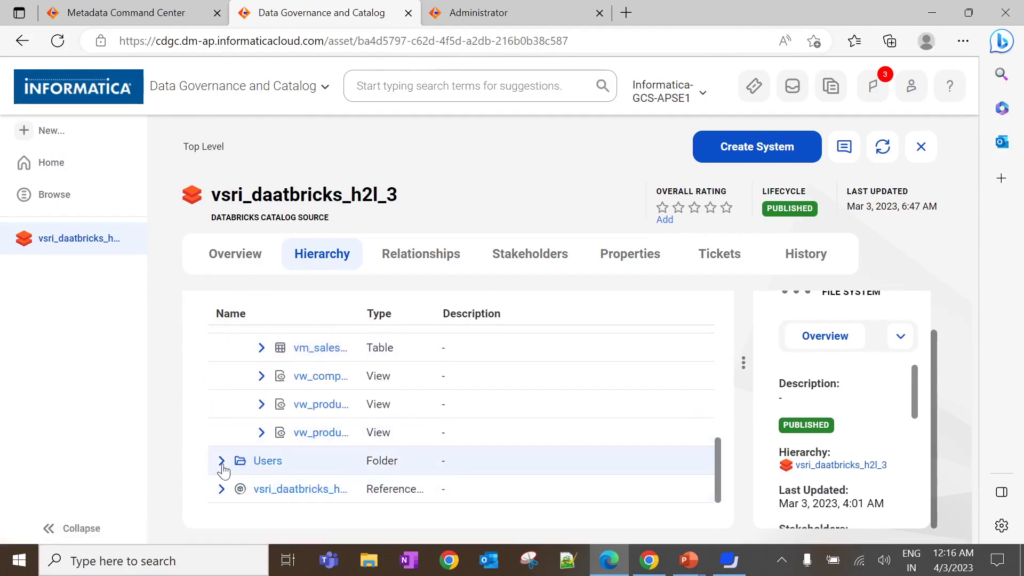
{"action": "left_click", "coordinate": [222, 462]}
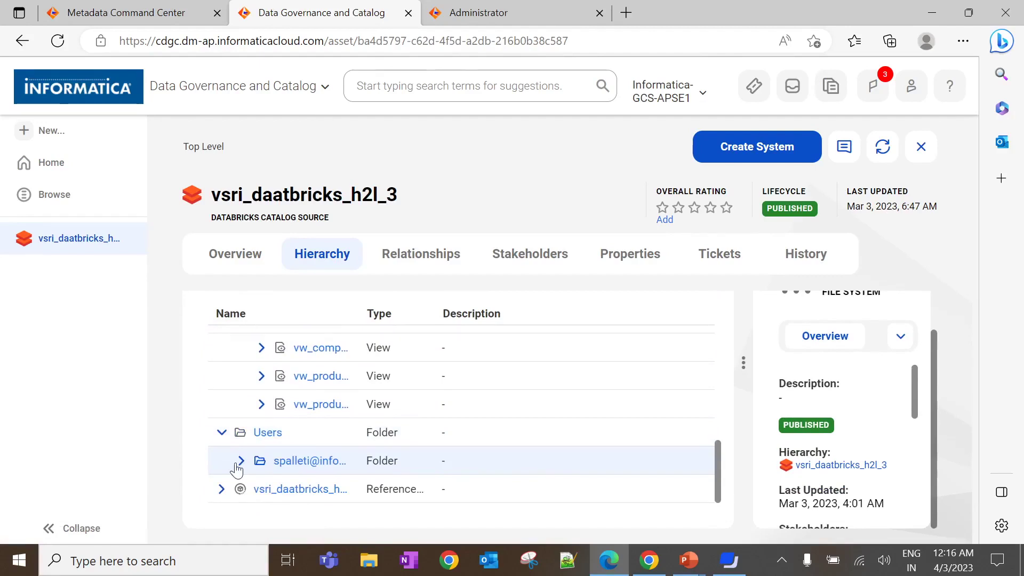
{"action": "left_click", "coordinate": [238, 462]}
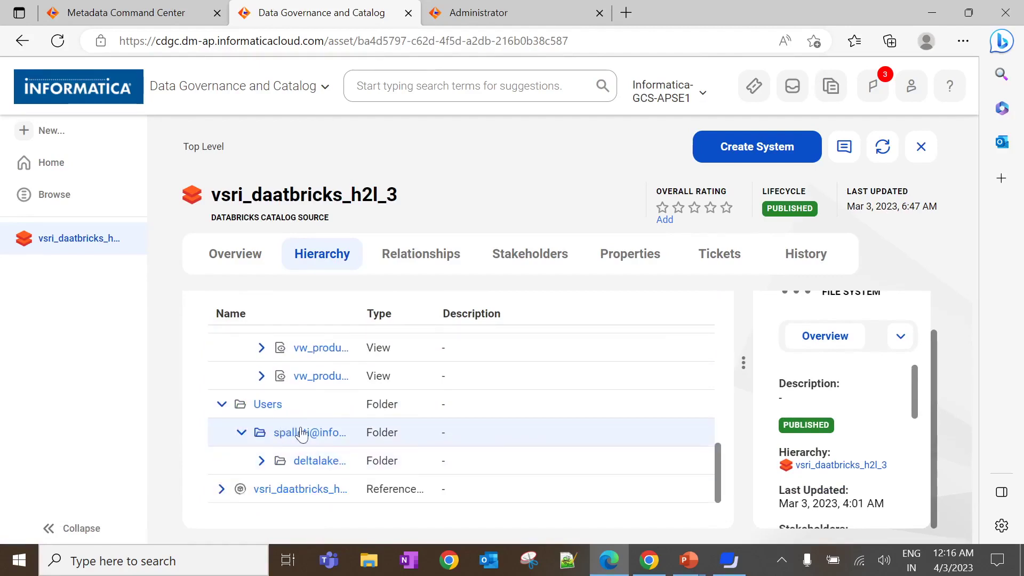